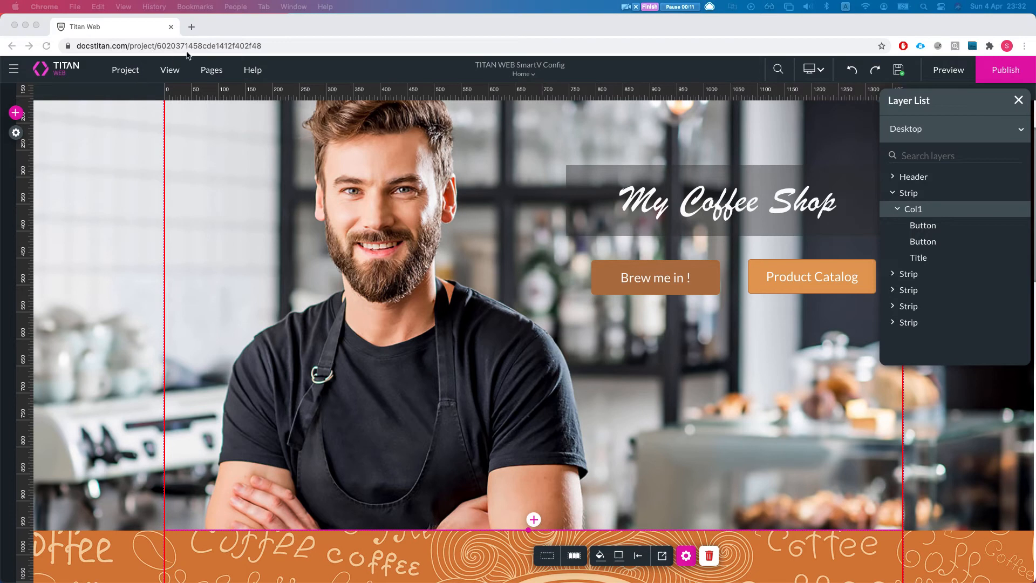
click(211, 70)
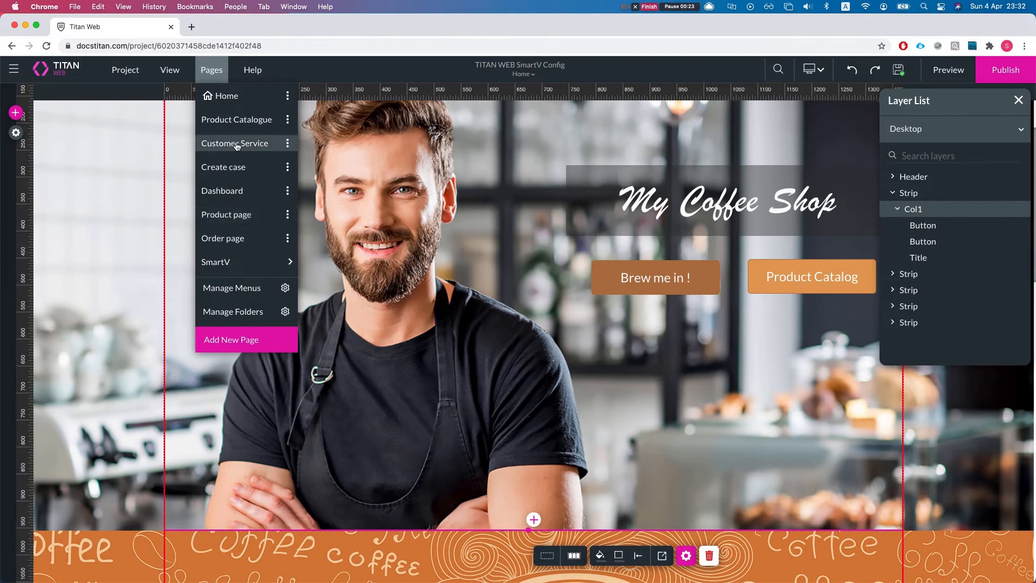
click(20, 116)
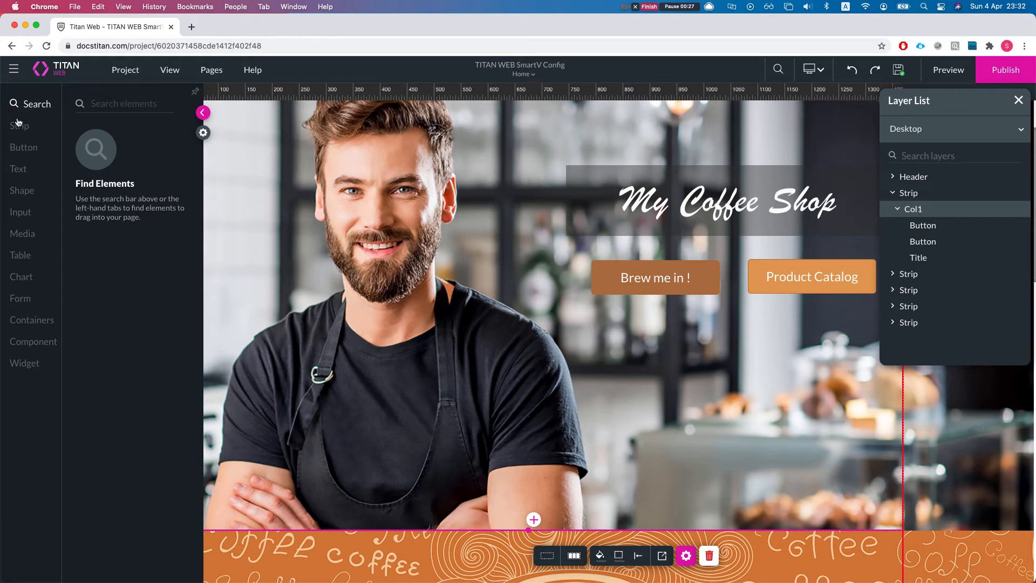
click(316, 239)
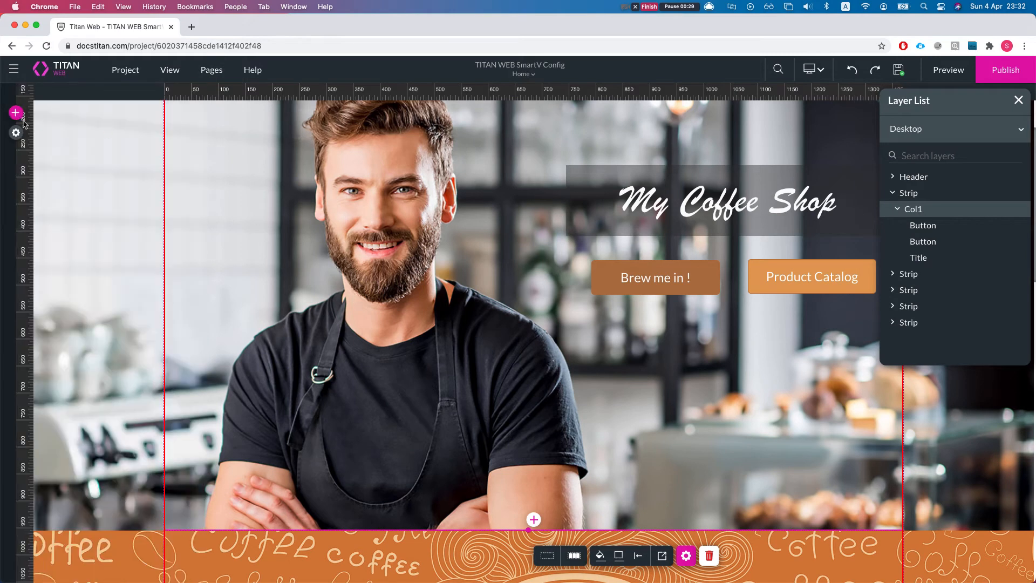
Step: Add a secondary call-to-action button over the man's photo in the My Coffee Shop strip
click(18, 115)
click(23, 149)
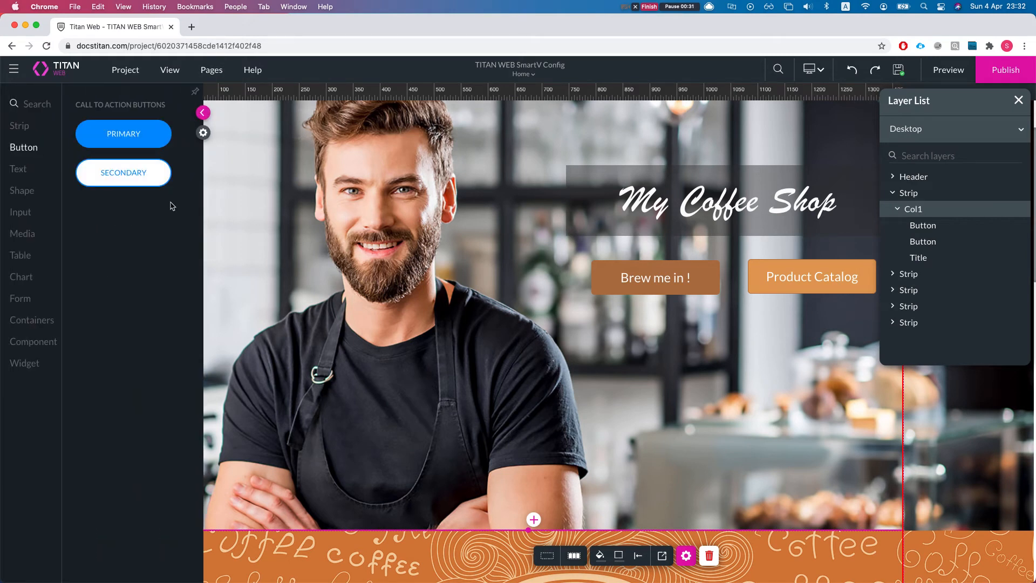
drag(119, 180, 358, 261)
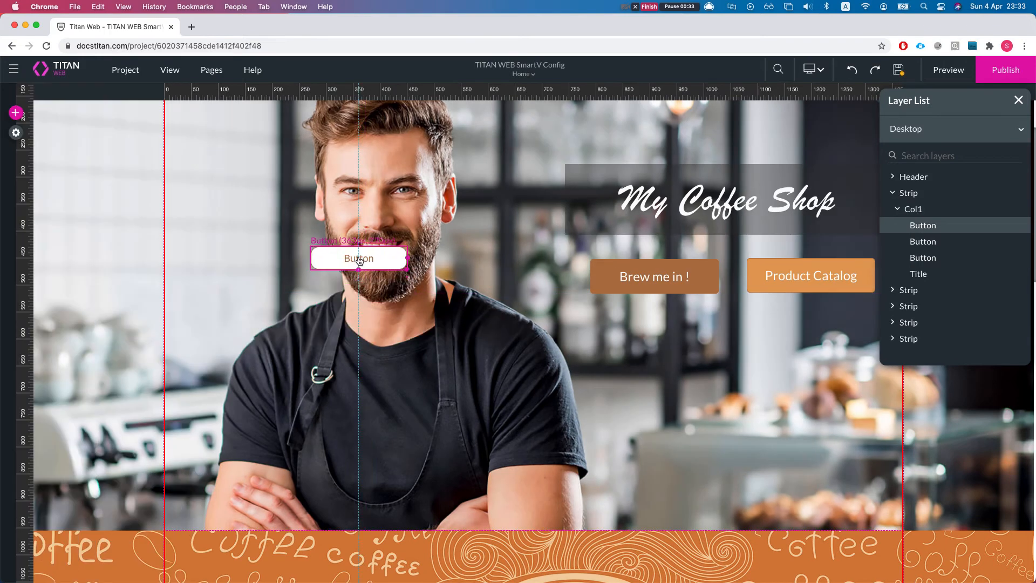
Step: Add a static custom variable named pageid_to_redirect_to in the project tools and apply it, leaving its default value empty
click(15, 133)
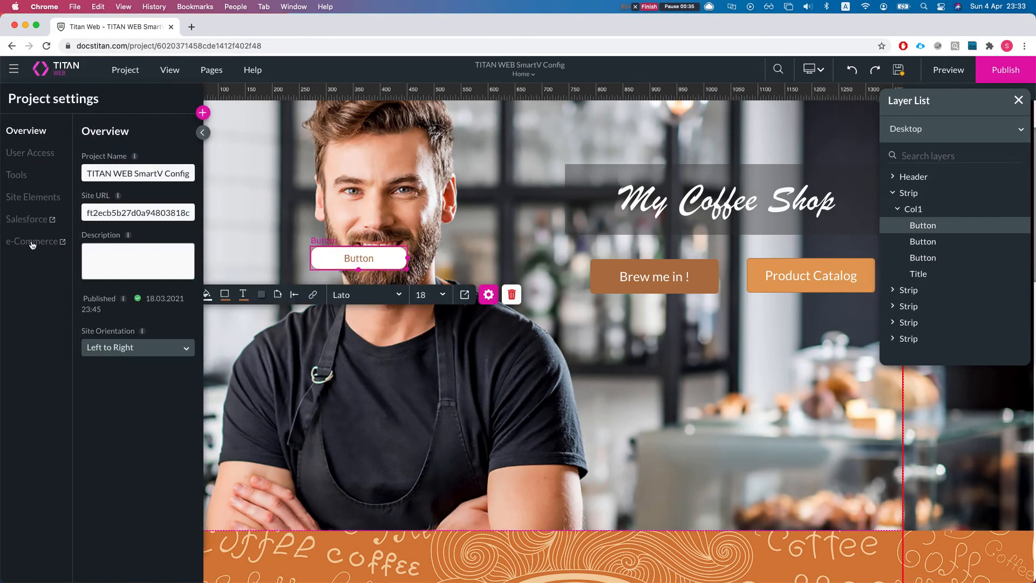
click(26, 176)
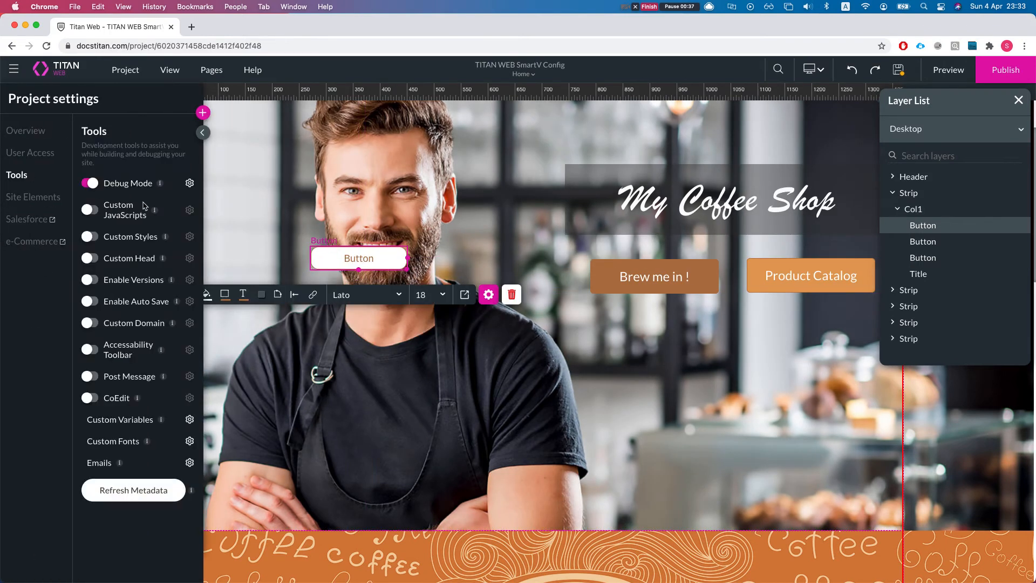
click(189, 421)
click(350, 211)
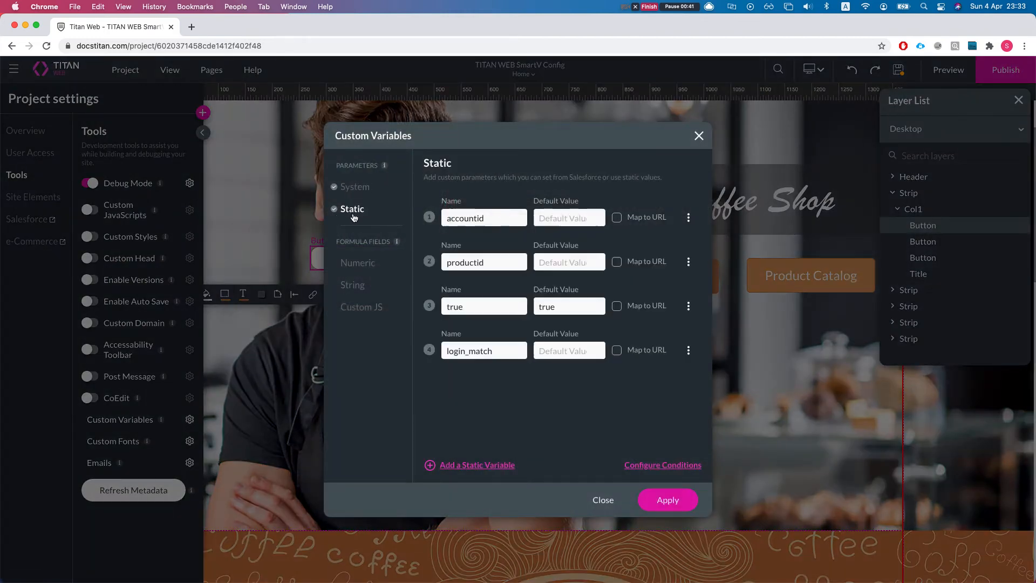
click(447, 465)
double_click(457, 393)
text(pageid_)
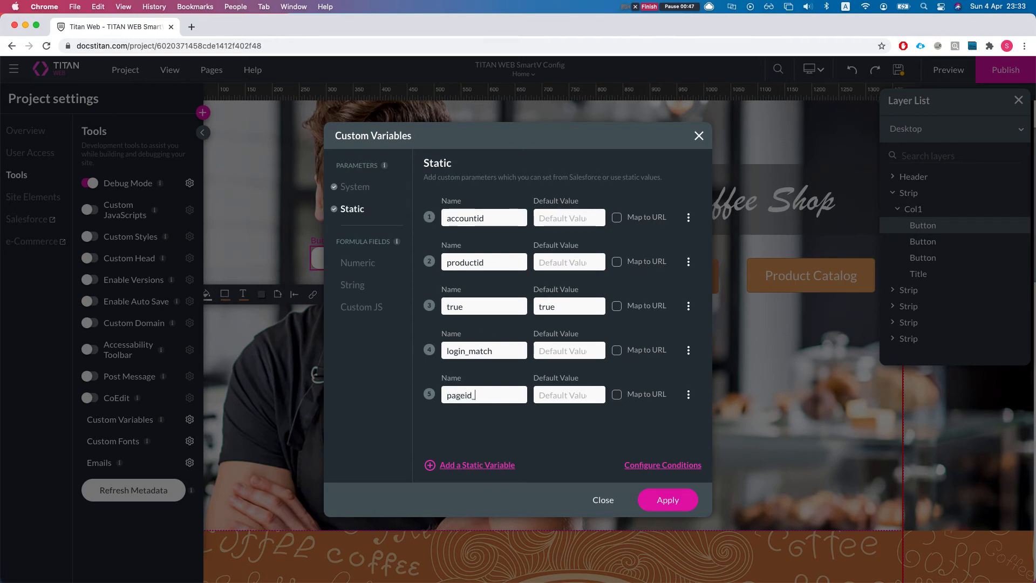
text(to_redirect_t)
text(o)
click(668, 500)
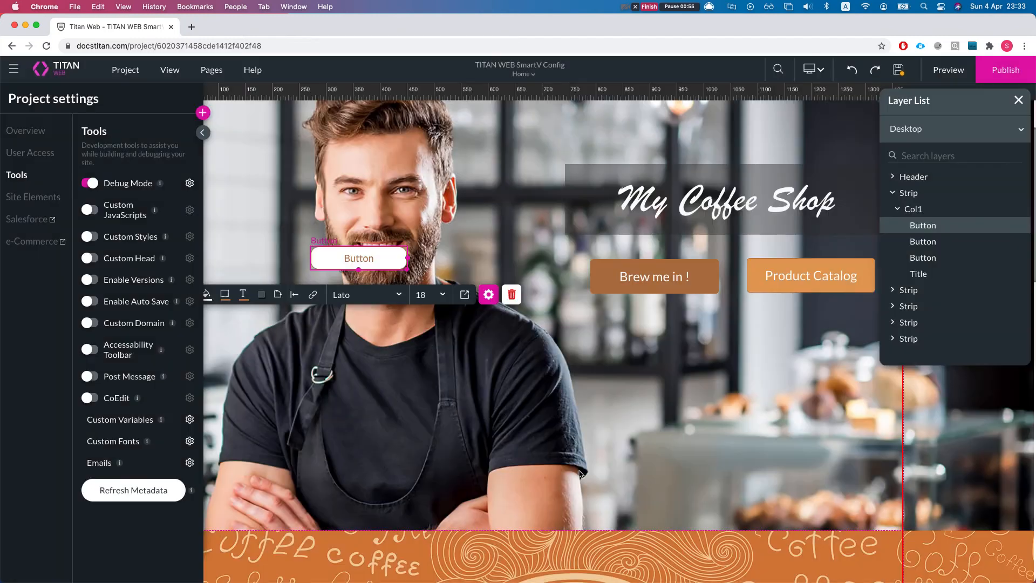
click(427, 351)
Step: Examine the form fields in the "Let's brew together..." section of the Home page
scroll(440, 376, down, 1)
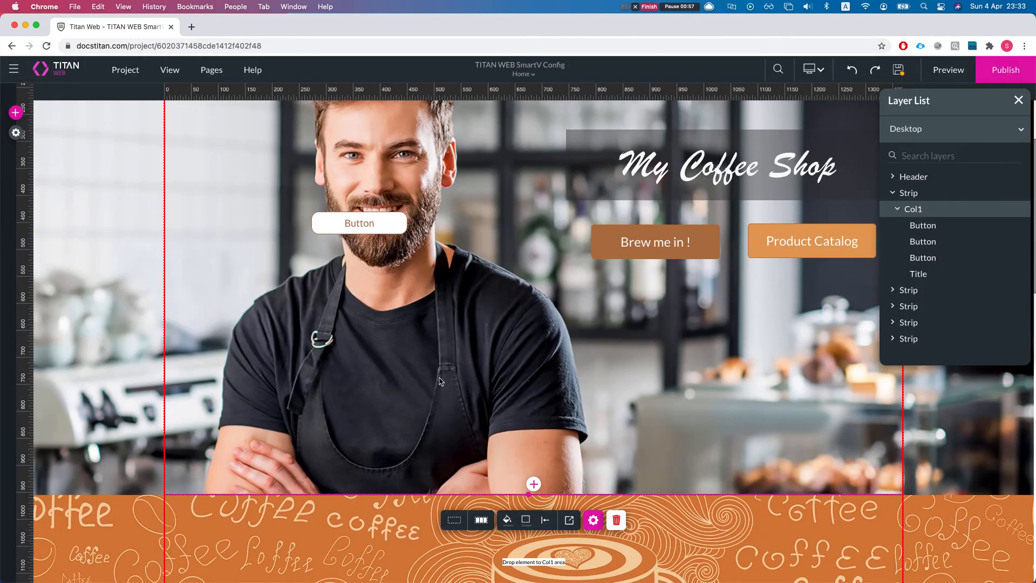
scroll(440, 379, down, 5)
scroll(445, 387, down, 5)
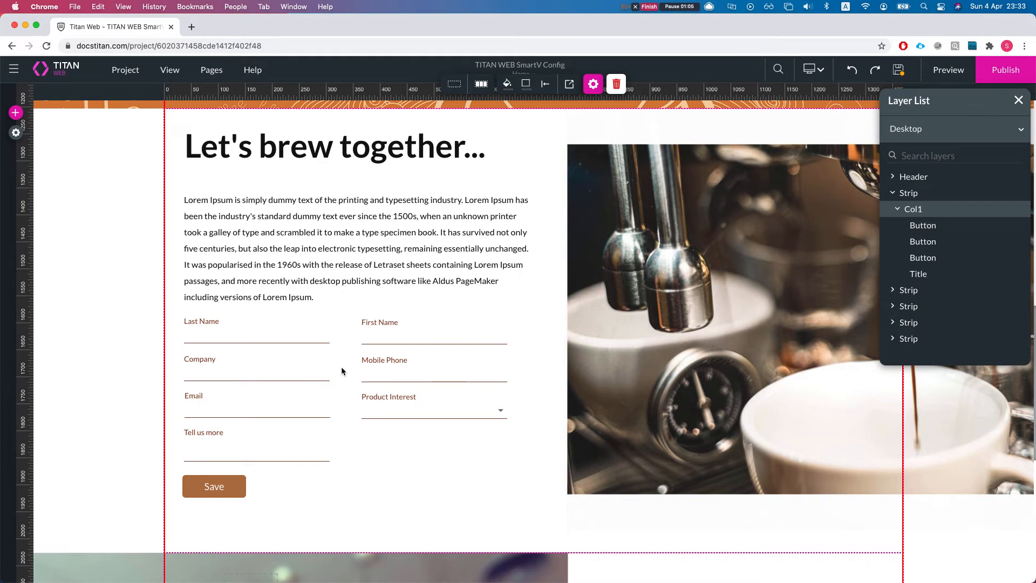
scroll(339, 360, up, 1)
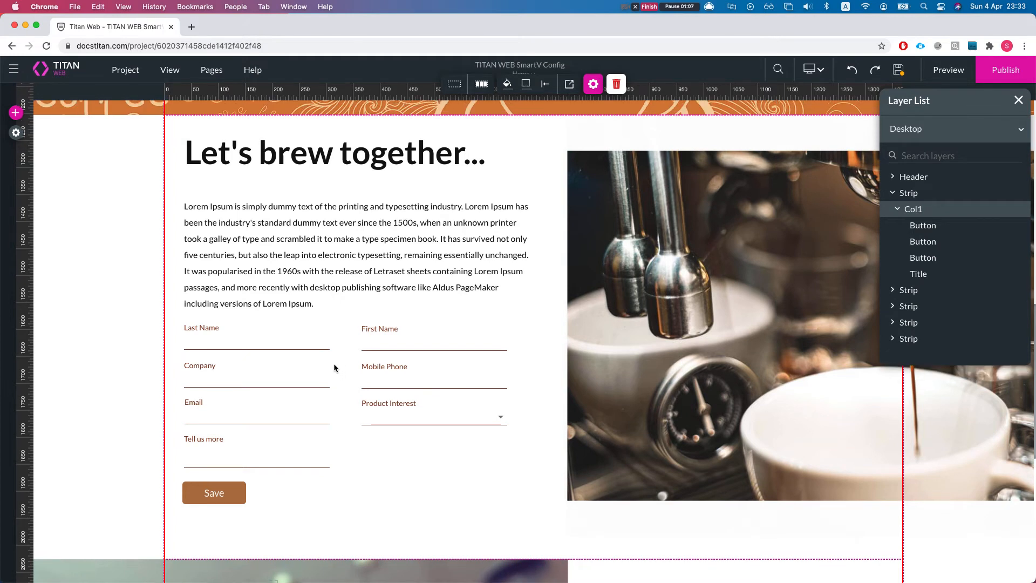
scroll(333, 367, up, 5)
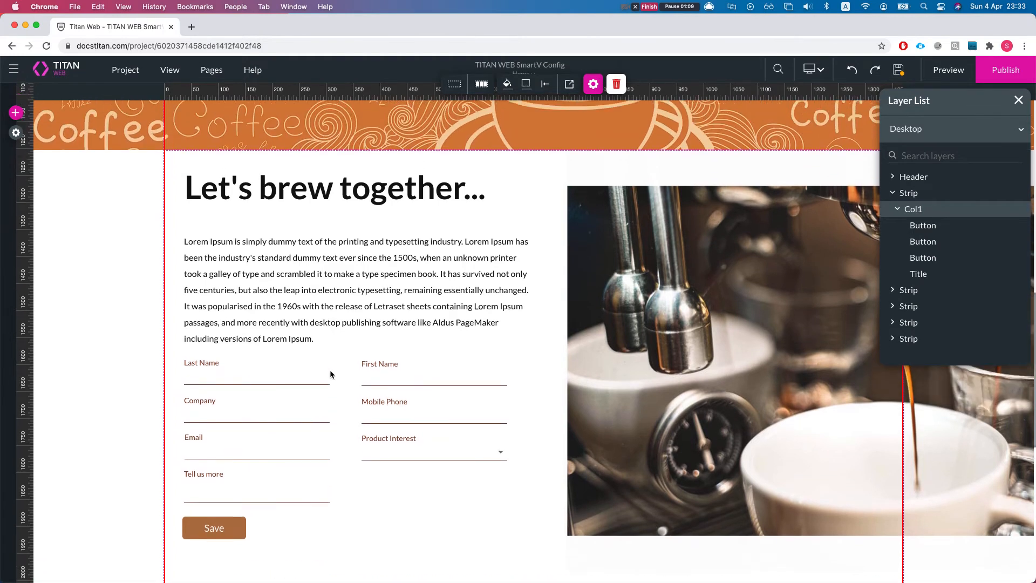
scroll(331, 374, up, 20)
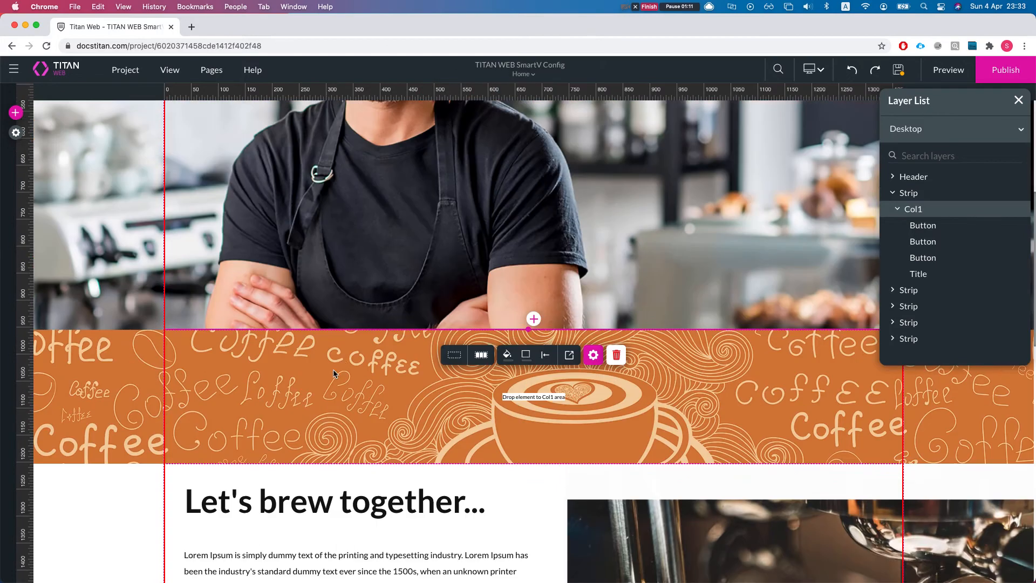
scroll(347, 383, down, 5)
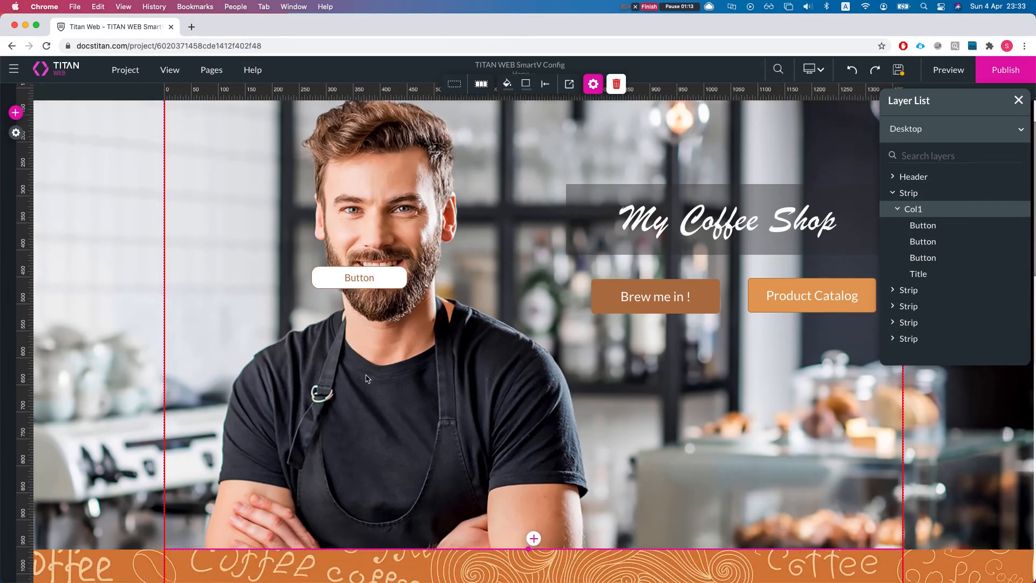
Step: Open the new white button's on-click action configuration and the system actions for Rule 1
click(358, 277)
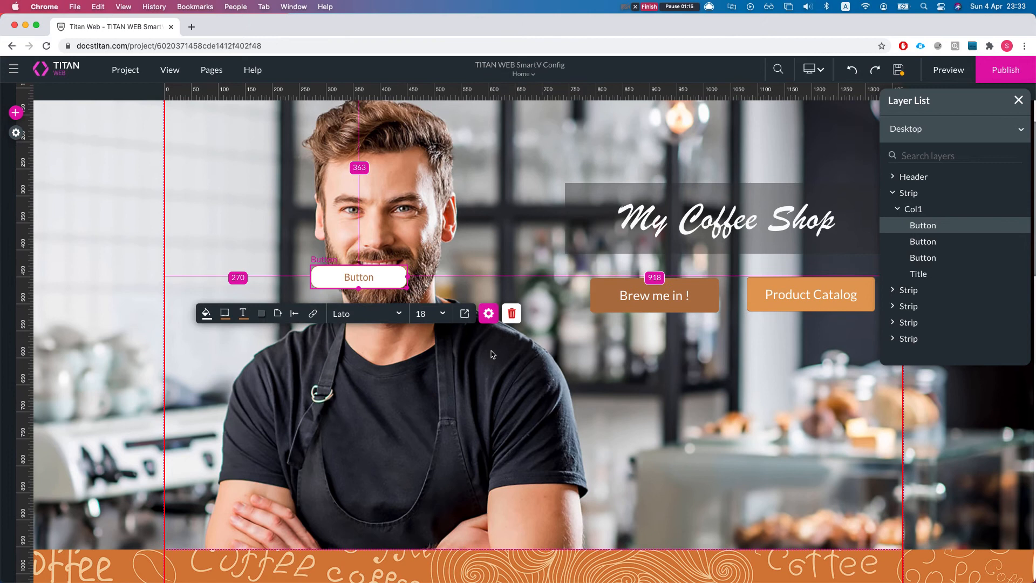
click(488, 313)
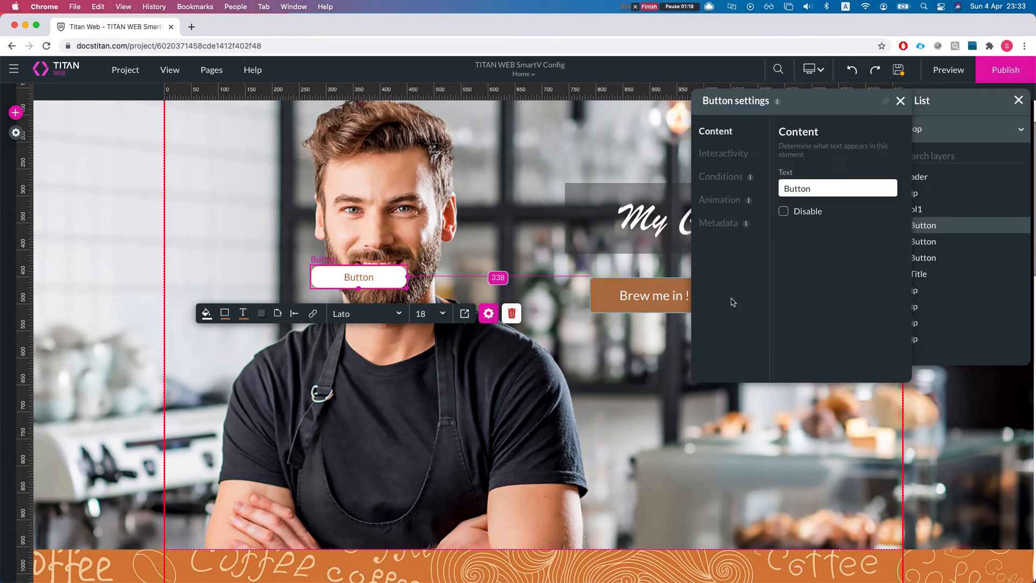
click(720, 226)
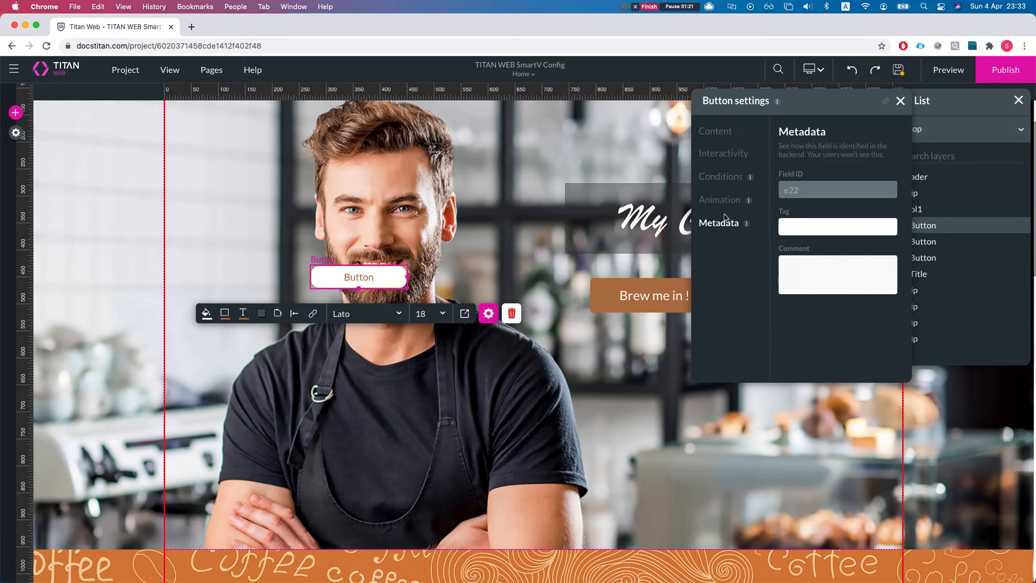
click(715, 154)
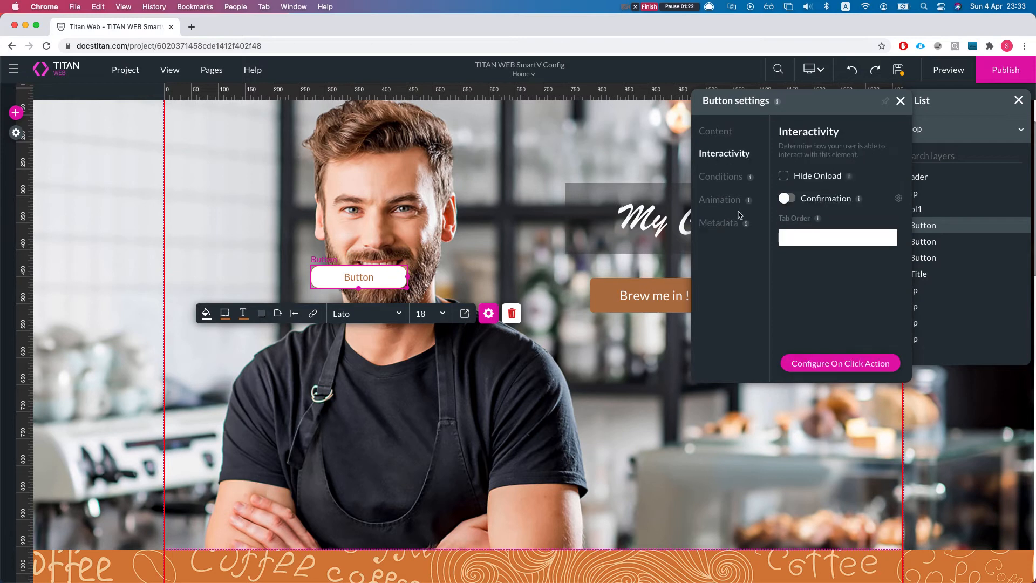
click(844, 365)
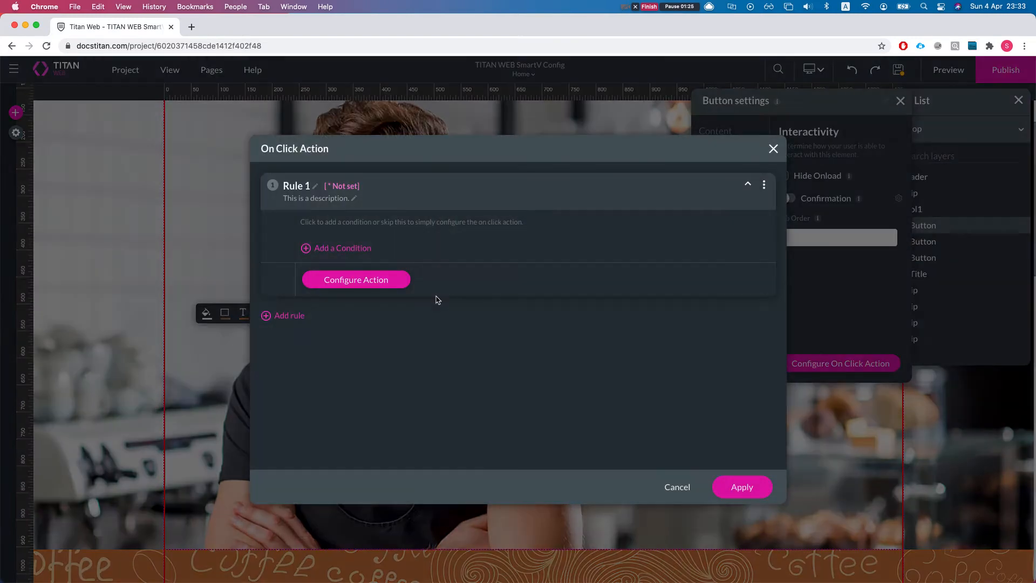
click(354, 288)
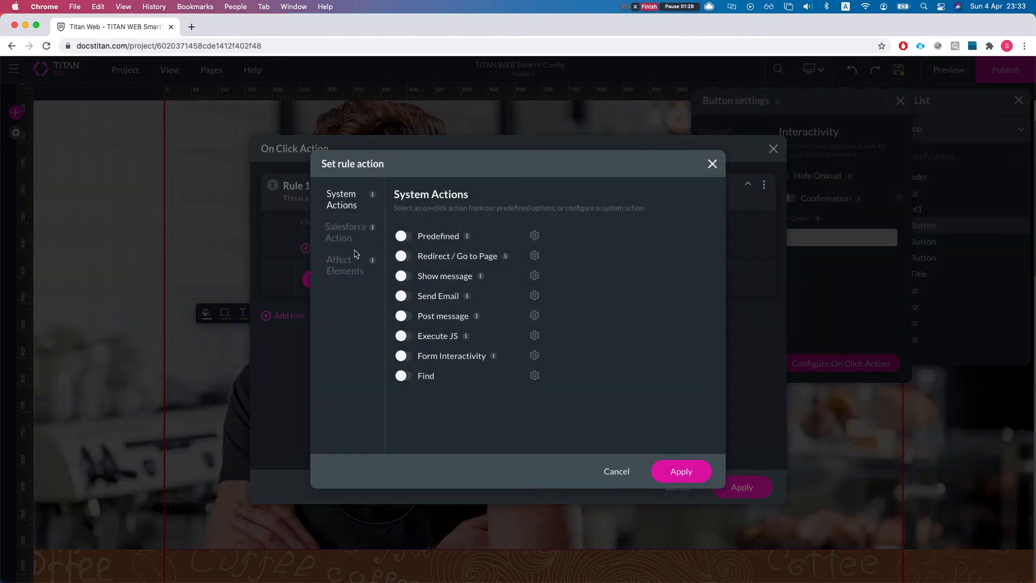
click(340, 238)
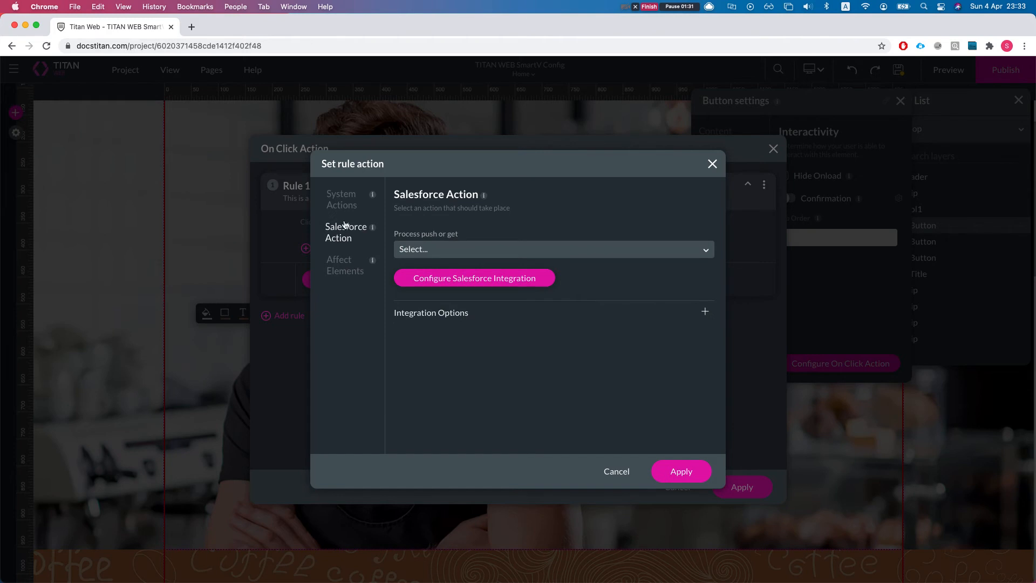
click(344, 204)
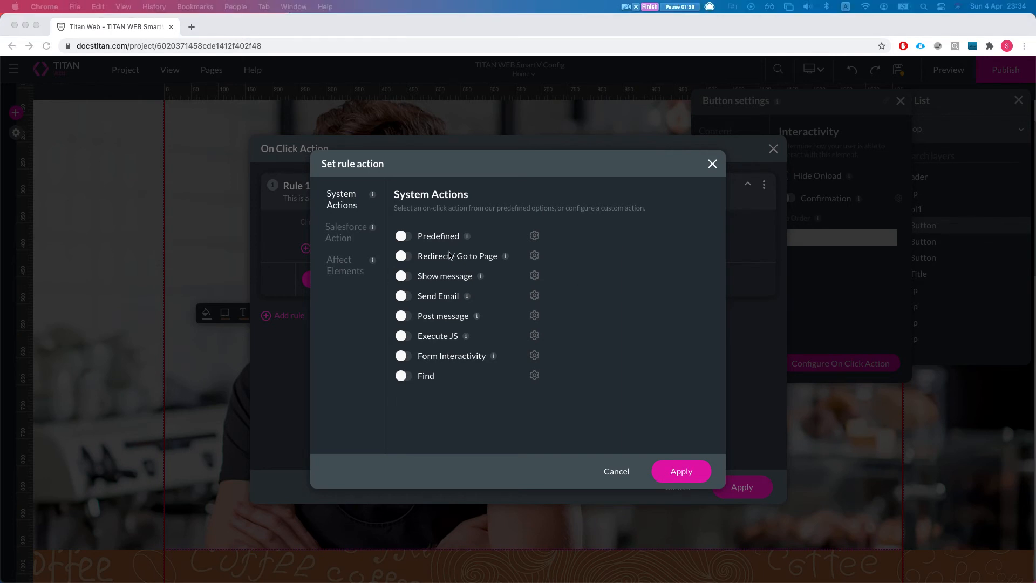
Step: Enable Redirect / Go to Page for Rule 1 with the internal target [Project Val / pageid_to_redirect_to], opening in Self, and apply the on-click action
click(402, 257)
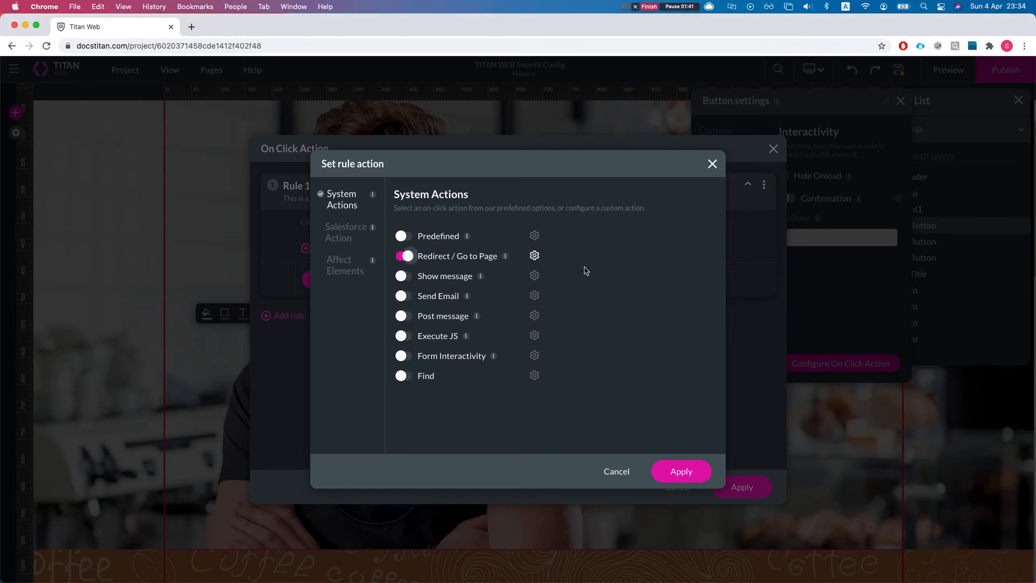
click(534, 256)
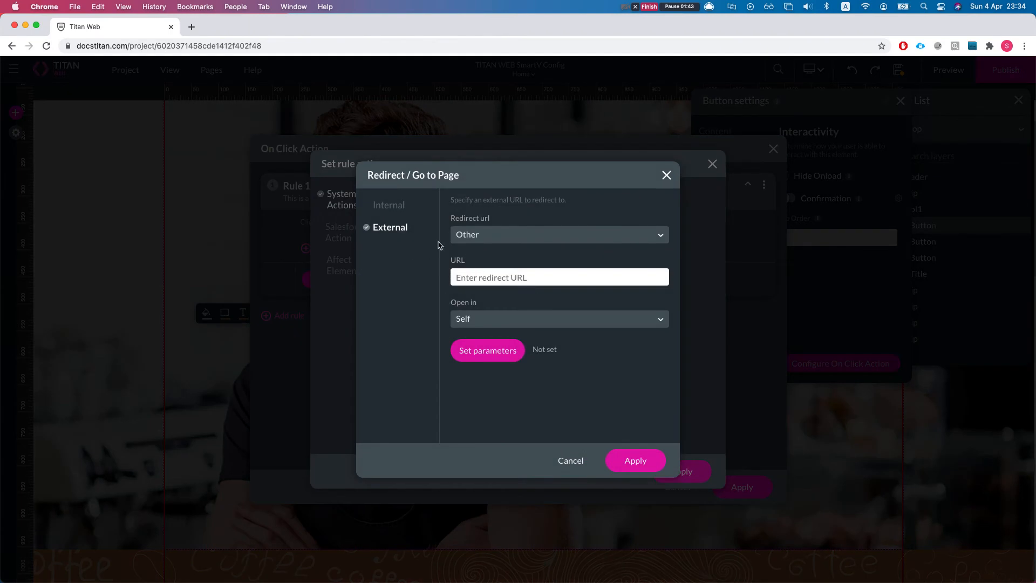
click(385, 205)
click(519, 239)
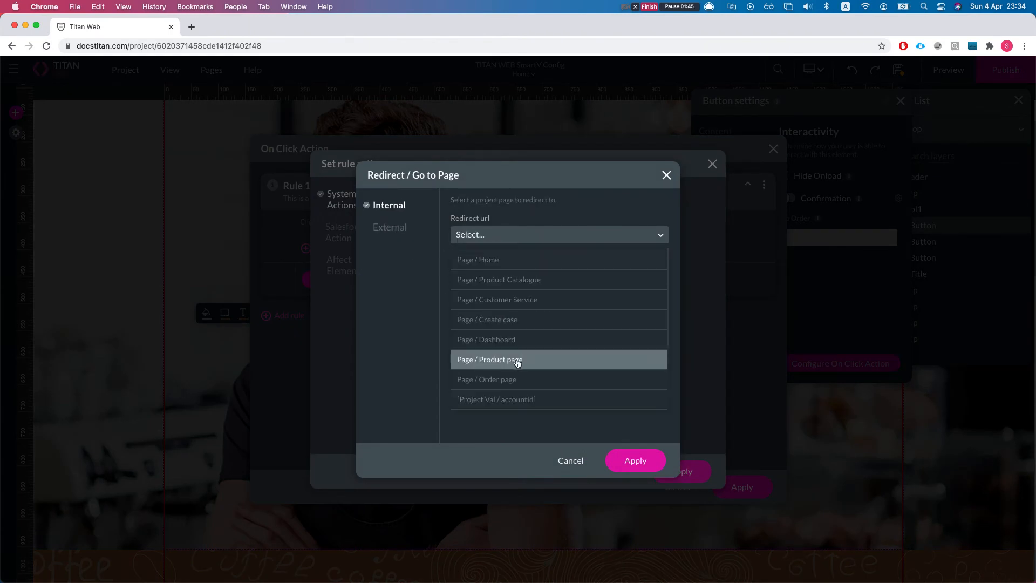
scroll(519, 345, down, 2)
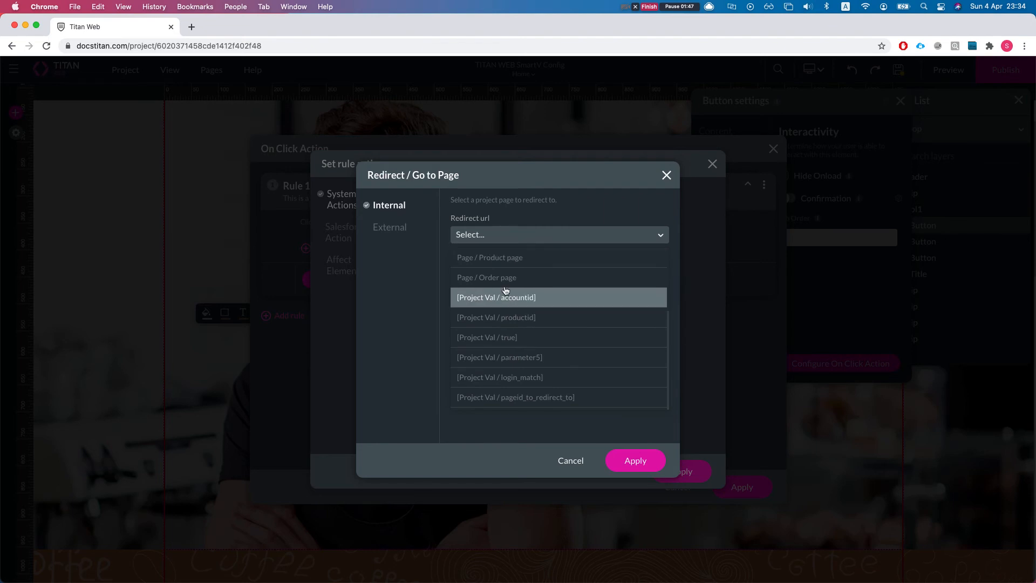
click(537, 400)
click(457, 277)
click(434, 313)
click(475, 278)
click(398, 292)
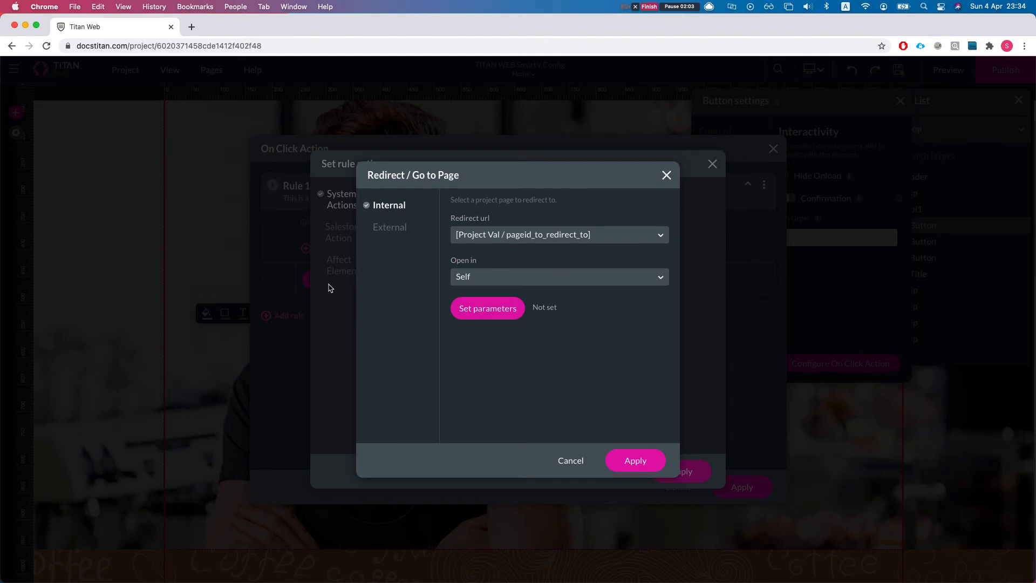
click(619, 453)
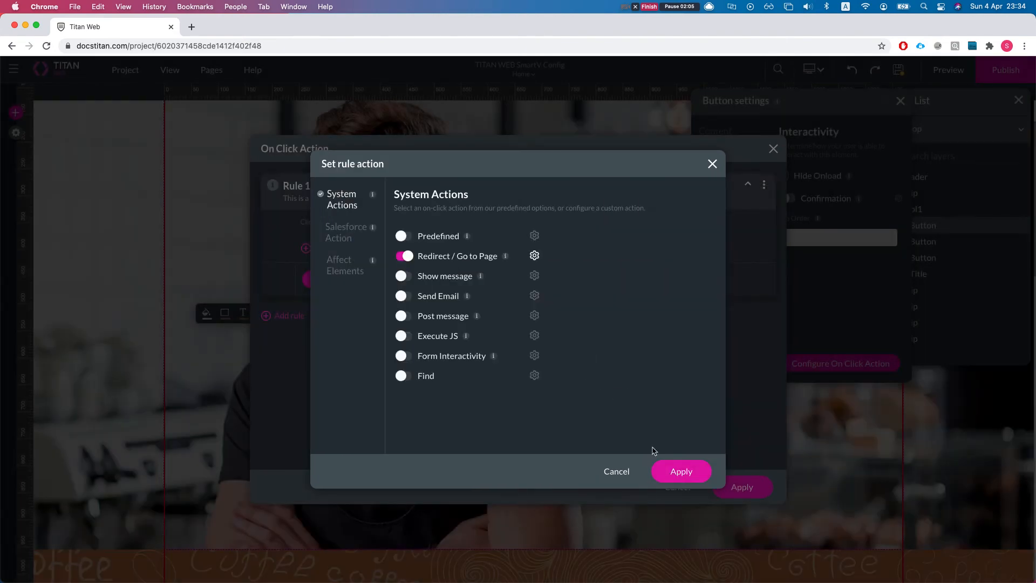
click(673, 472)
click(744, 488)
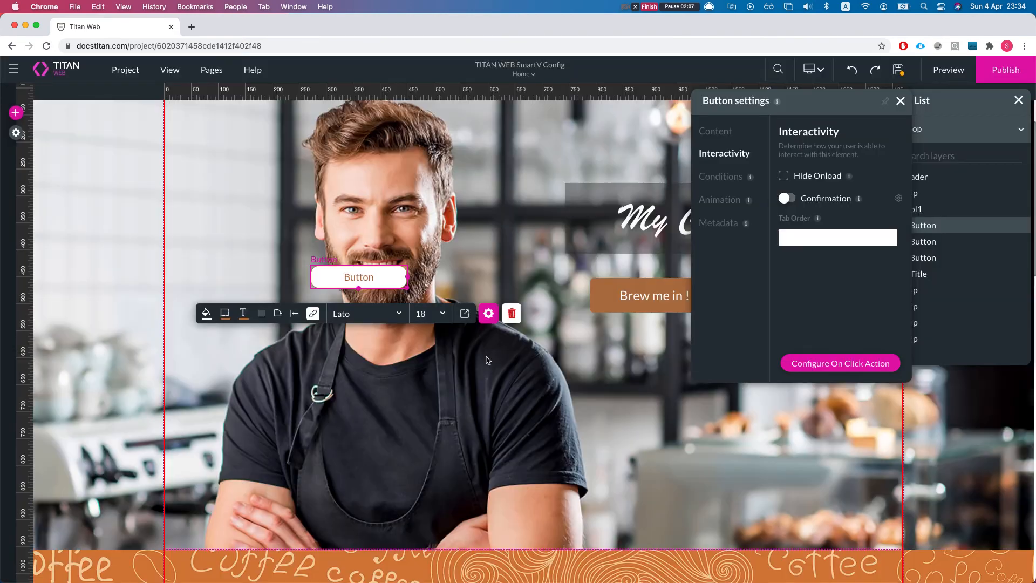
Step: Copy the page ID of the Product Catalogue page from its page settings
scroll(430, 352, down, 3)
scroll(429, 353, down, 1)
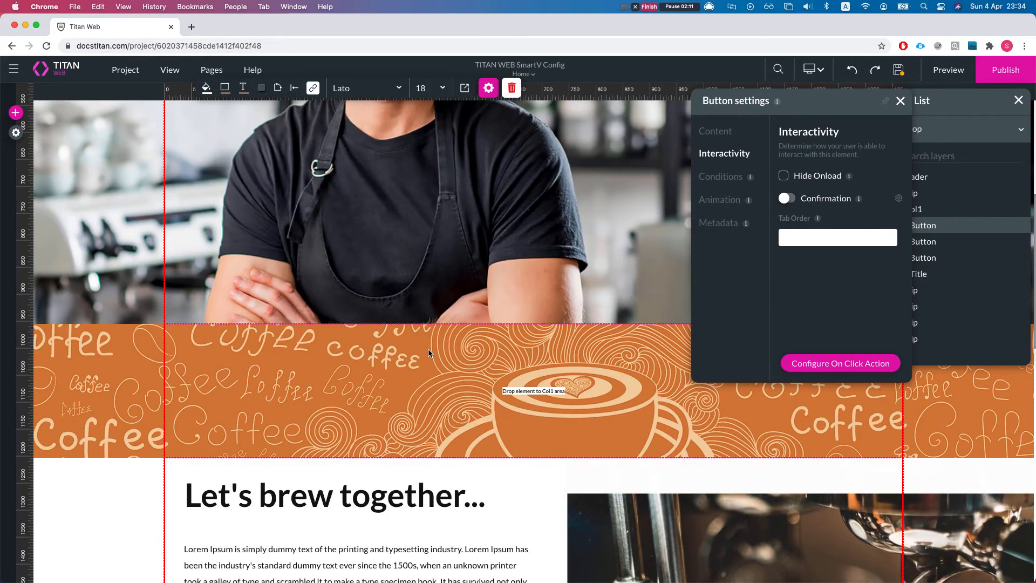
scroll(429, 353, down, 5)
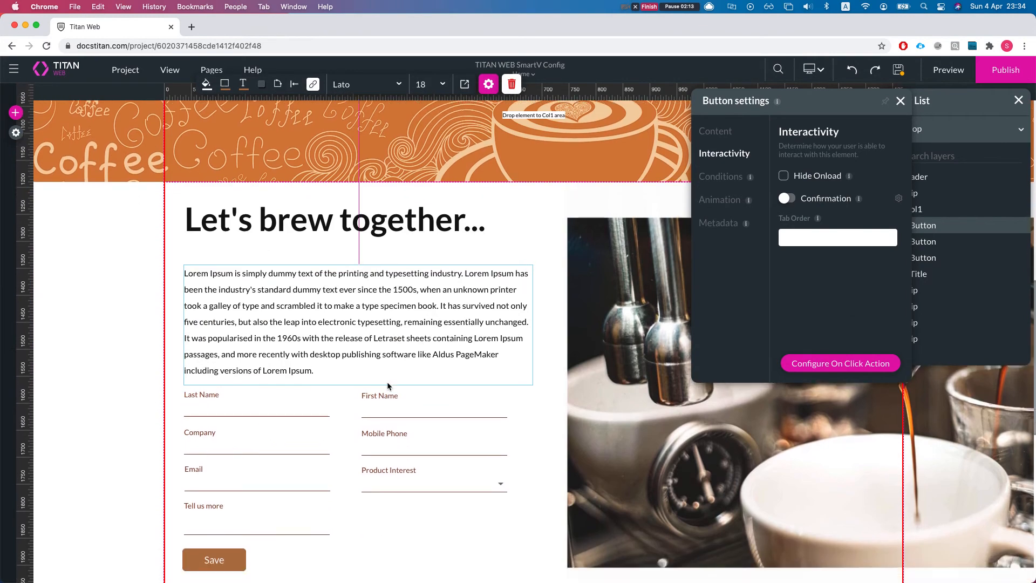
scroll(274, 432, down, 1)
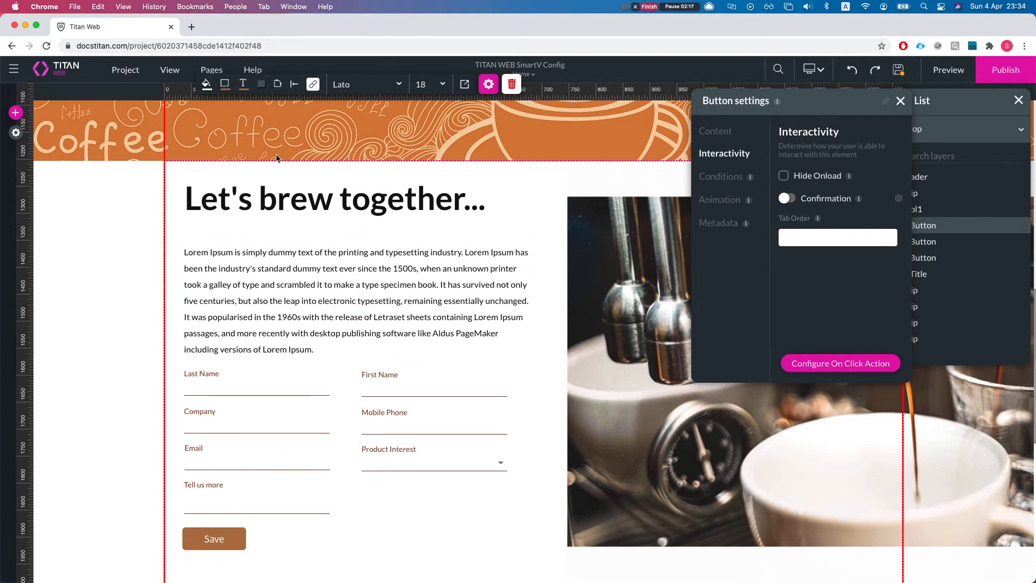
click(279, 158)
click(211, 70)
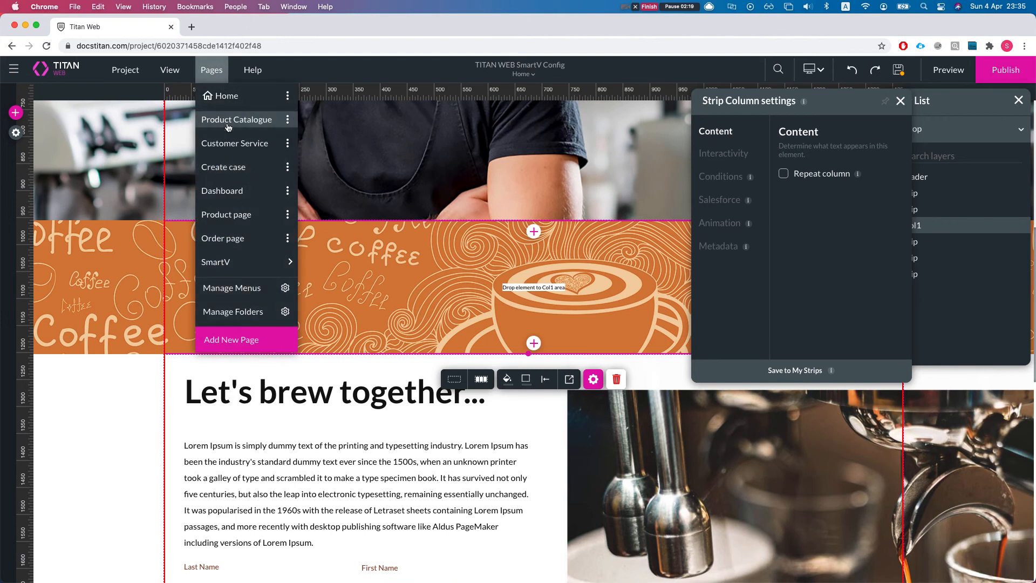
click(288, 120)
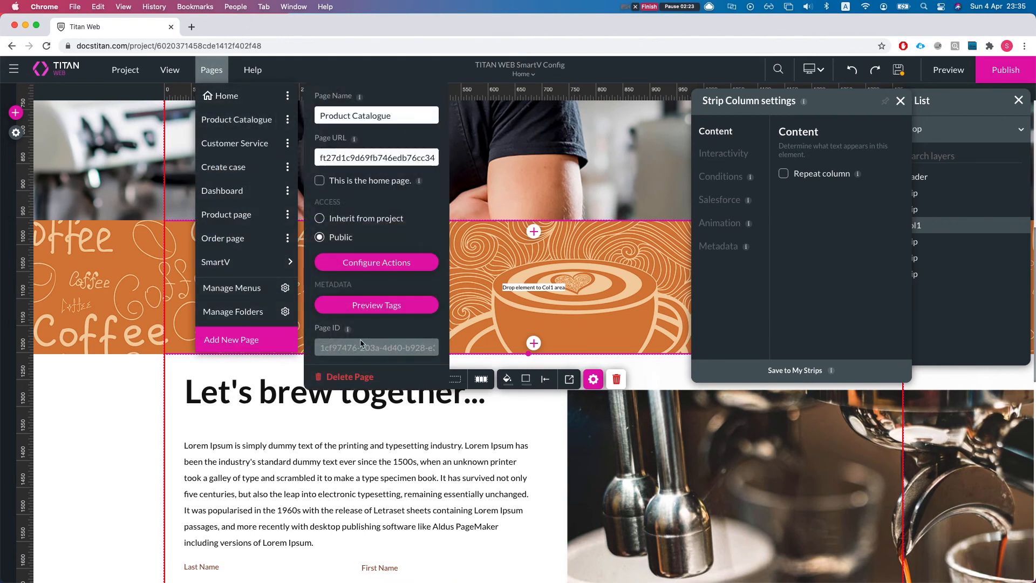
triple_click(349, 350)
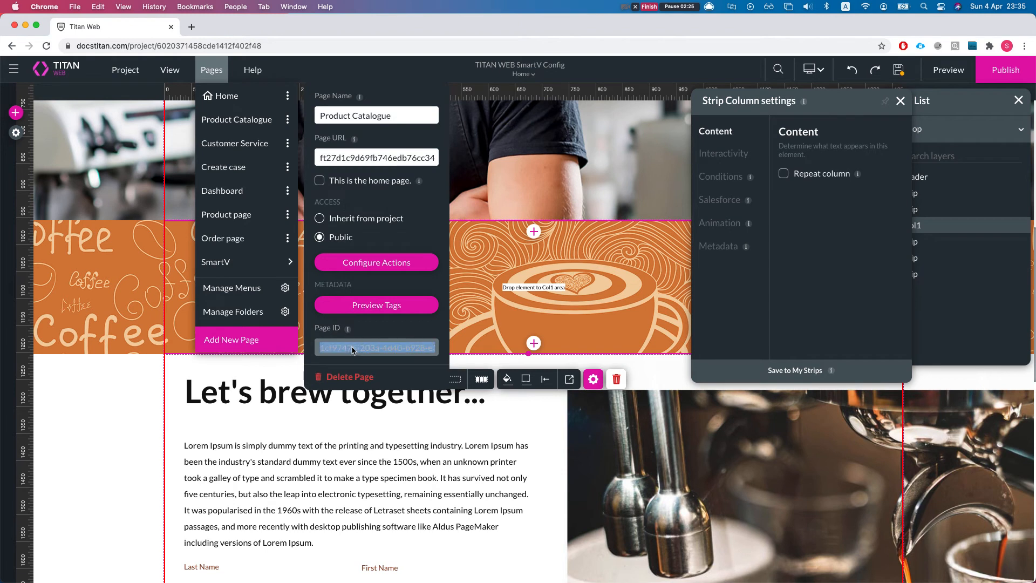
right_click(353, 351)
click(362, 370)
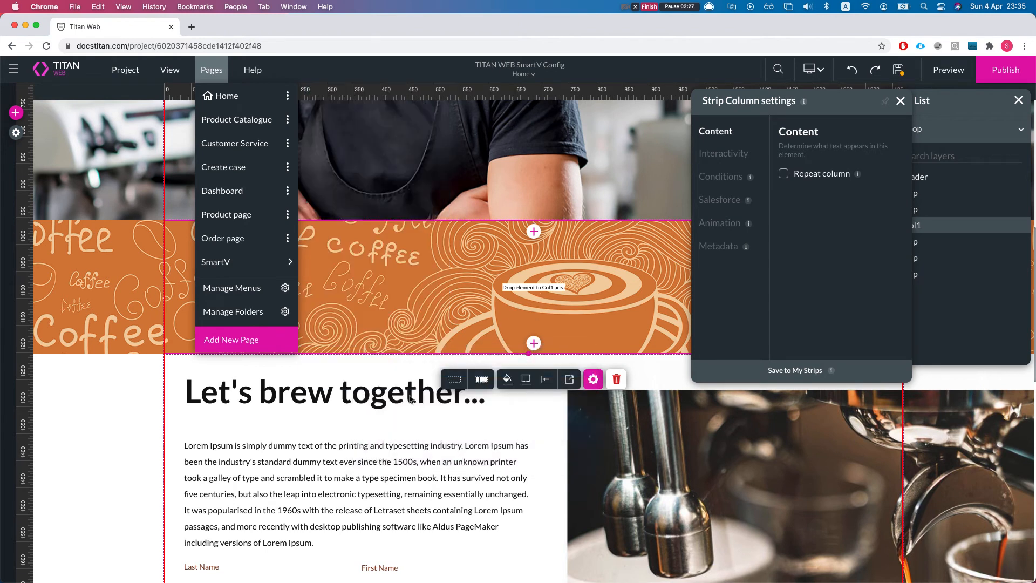
Step: Configure Rule 1 in the conditions of the Last Name input field so it requires Last Name to contain the value abc
scroll(384, 431, down, 3)
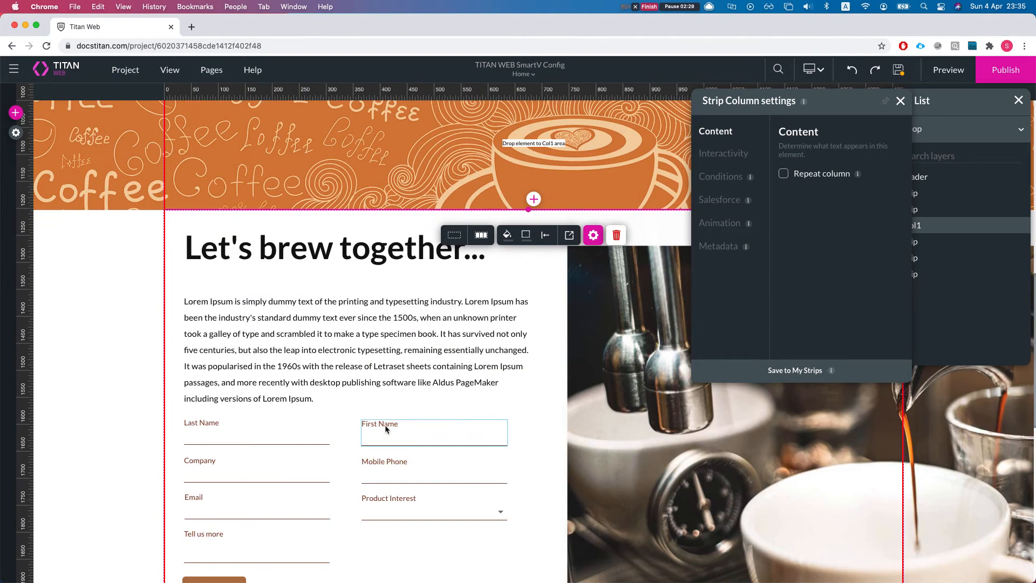
click(257, 435)
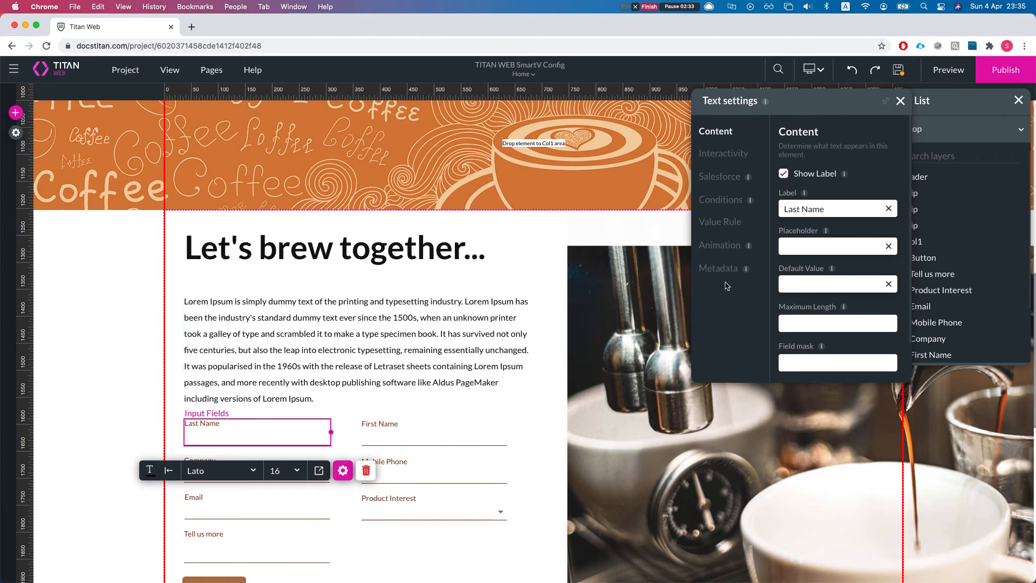
click(719, 200)
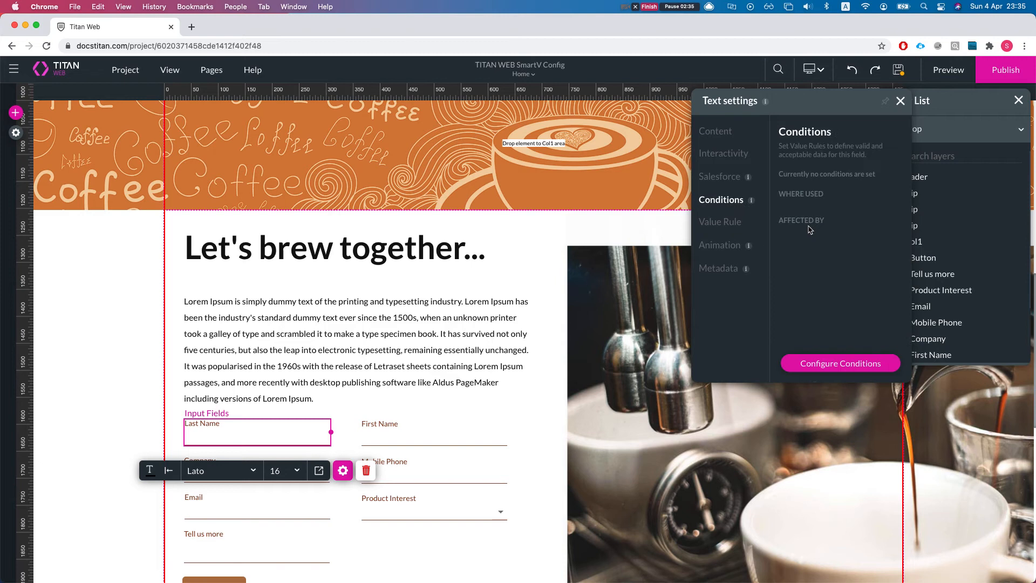
click(847, 364)
click(522, 247)
click(525, 248)
click(658, 246)
text(abc)
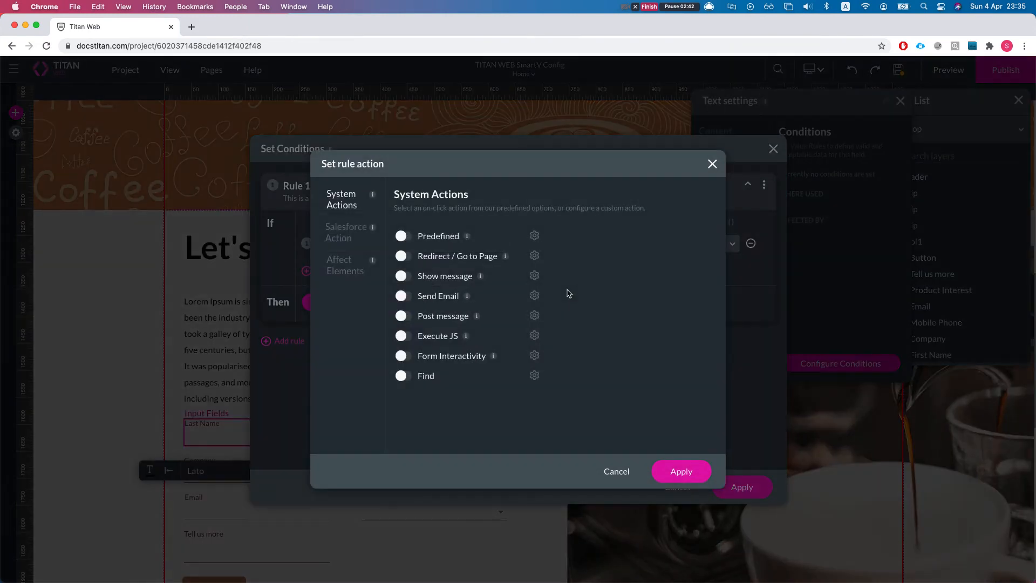
Step: Find pageid in the affected elements of Rule 1's action and select [Project Param / pageid_to_redirect_to]
click(350, 304)
click(365, 277)
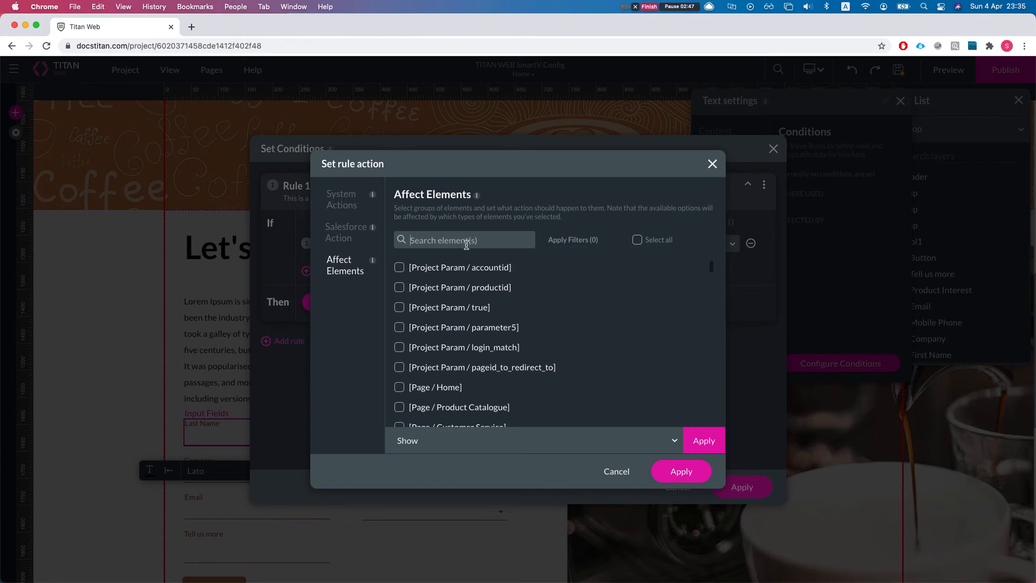
text(page)
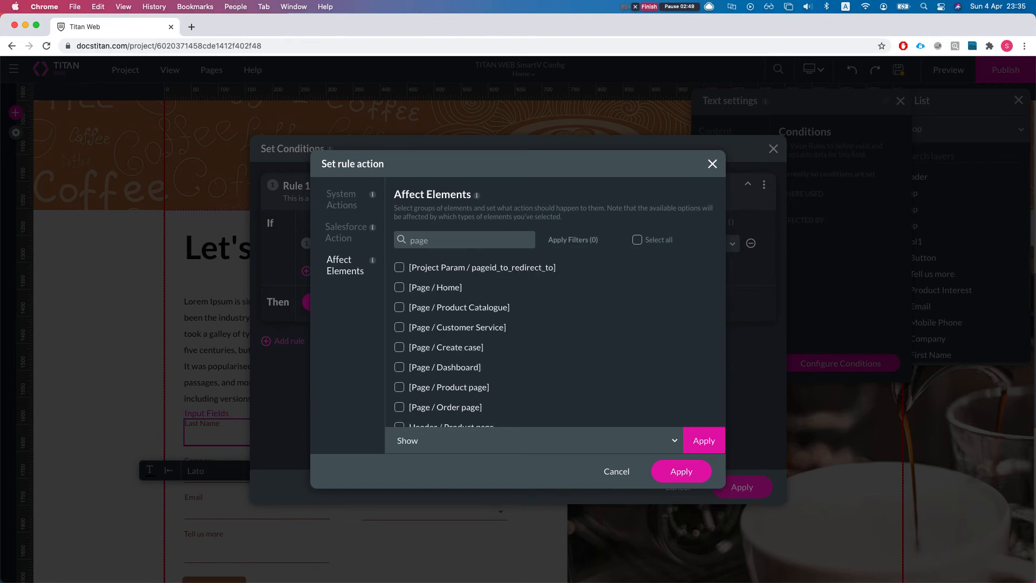
text(id)
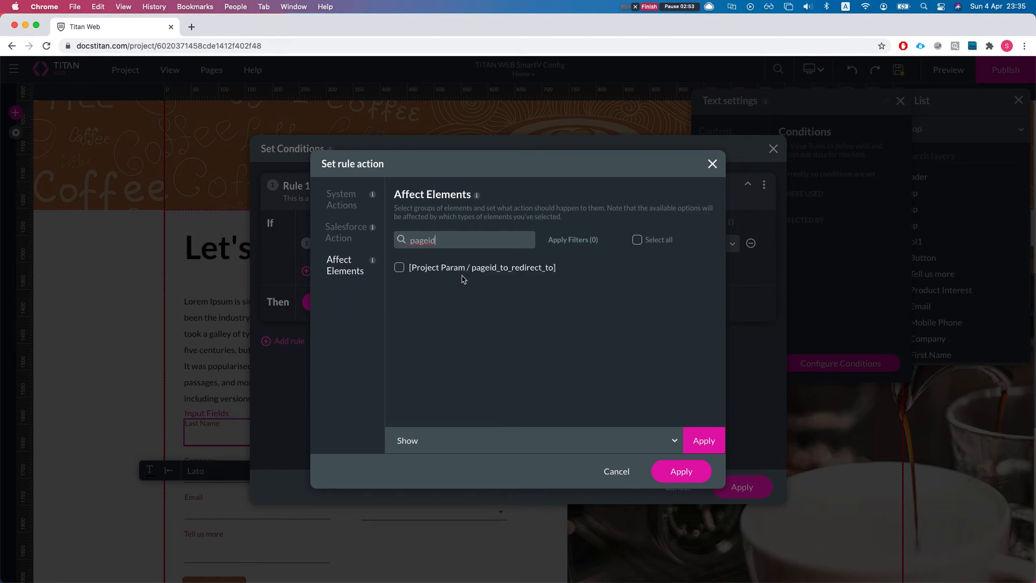
Step: Assign the copied Product Catalogue page ID to the selected parameter with Set value, and apply the rule action
click(452, 442)
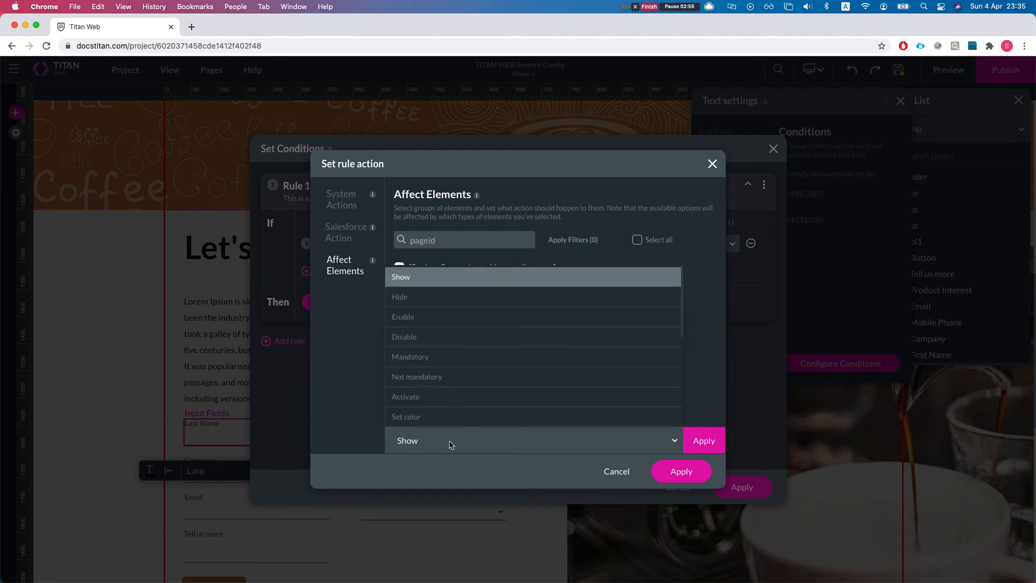
text(set)
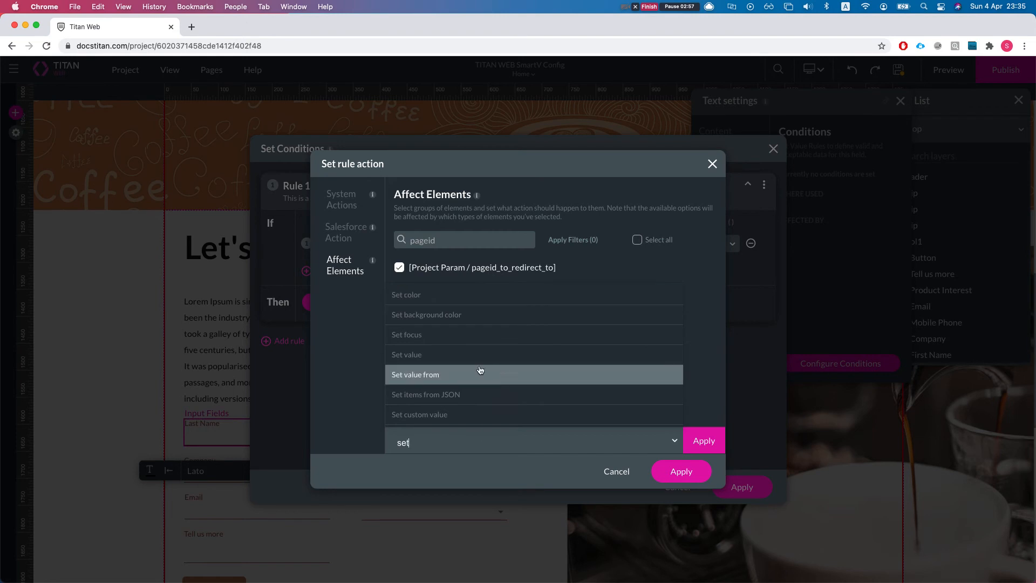
text(v)
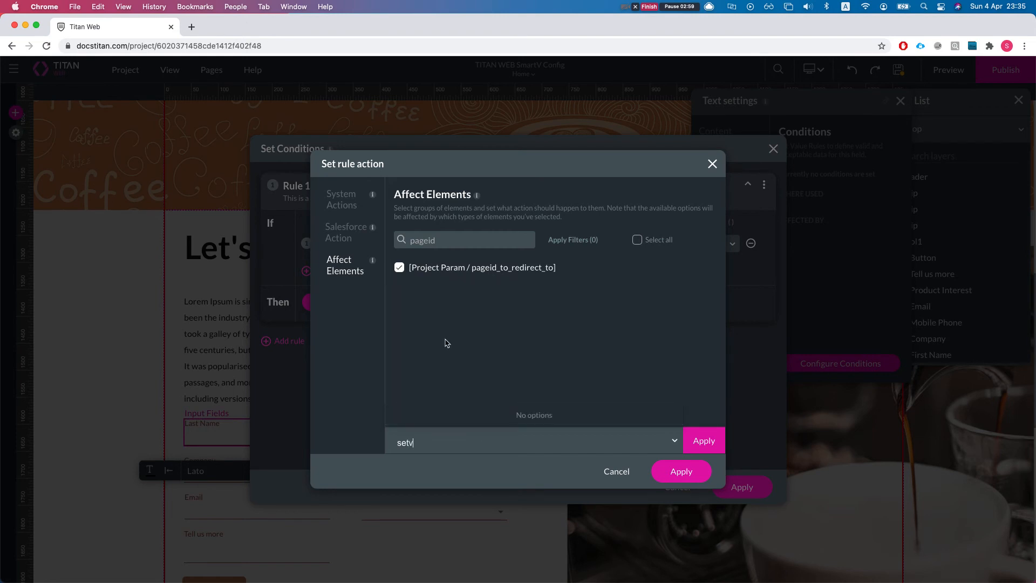
key(BackSpace)
text(va)
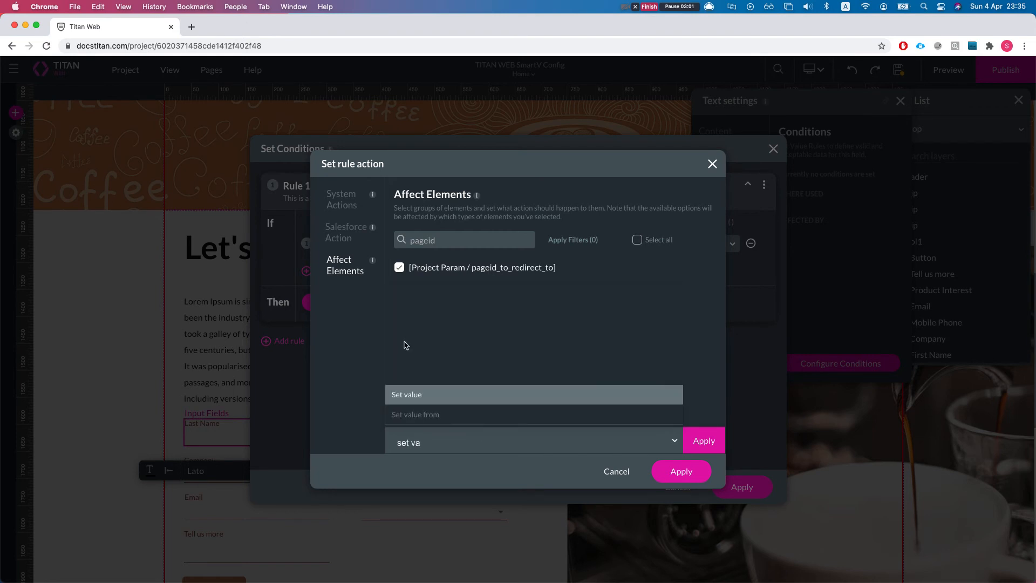
click(414, 395)
key(super+v)
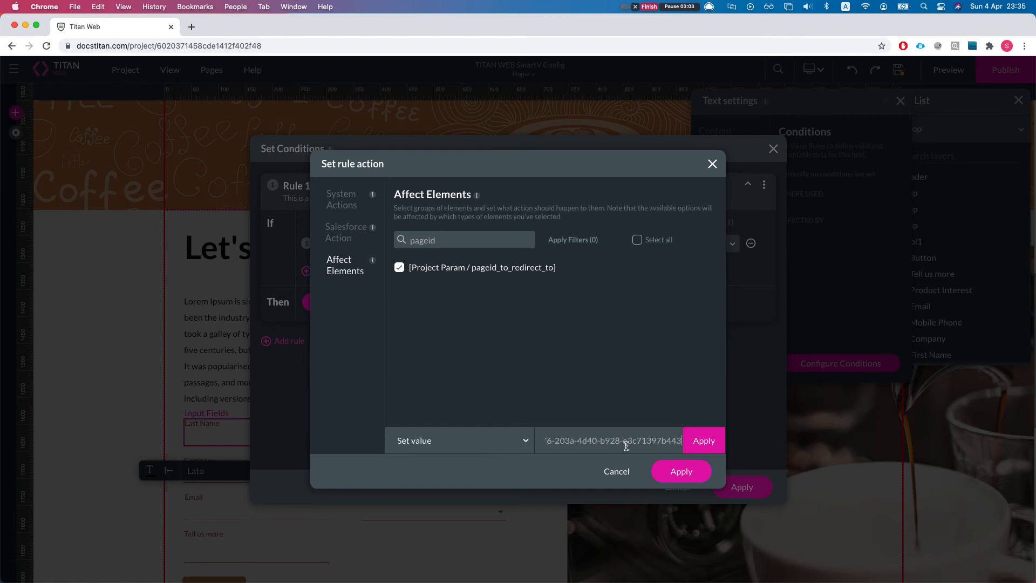
drag(570, 452, 518, 446)
click(602, 441)
drag(583, 442, 657, 441)
click(678, 474)
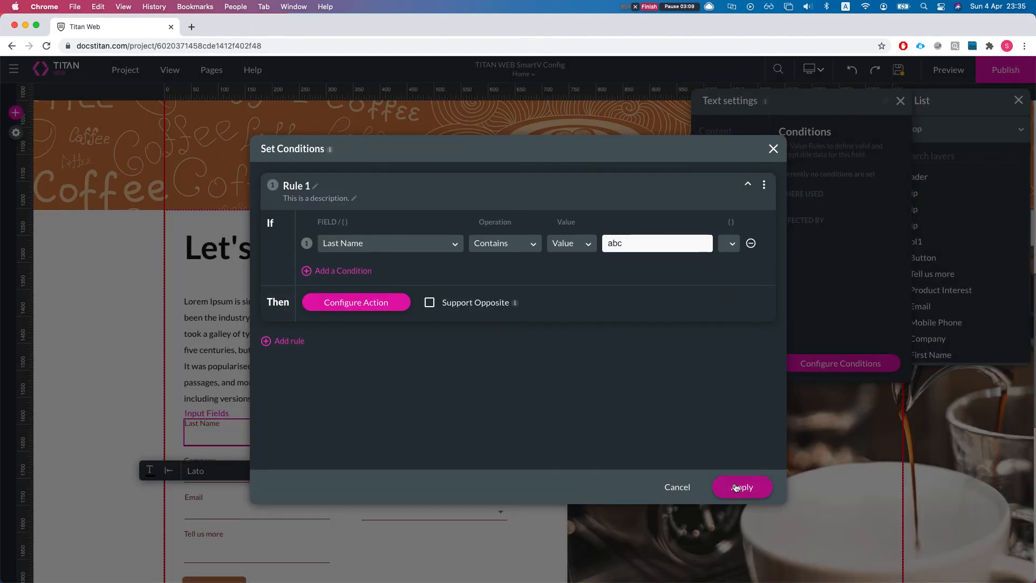
Step: Add Rule 2 requiring Last Name to contain efg, and apply the conditions
click(278, 341)
scroll(453, 356, down, 1)
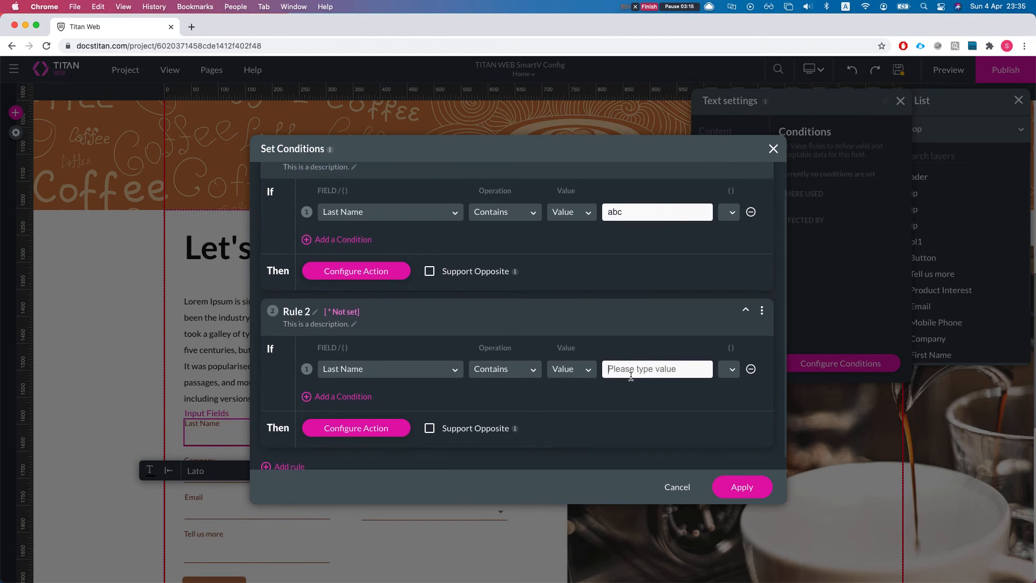
click(631, 376)
text(efg)
click(751, 486)
Step: Copy the page ID of the Customer Service page from its page settings
click(218, 73)
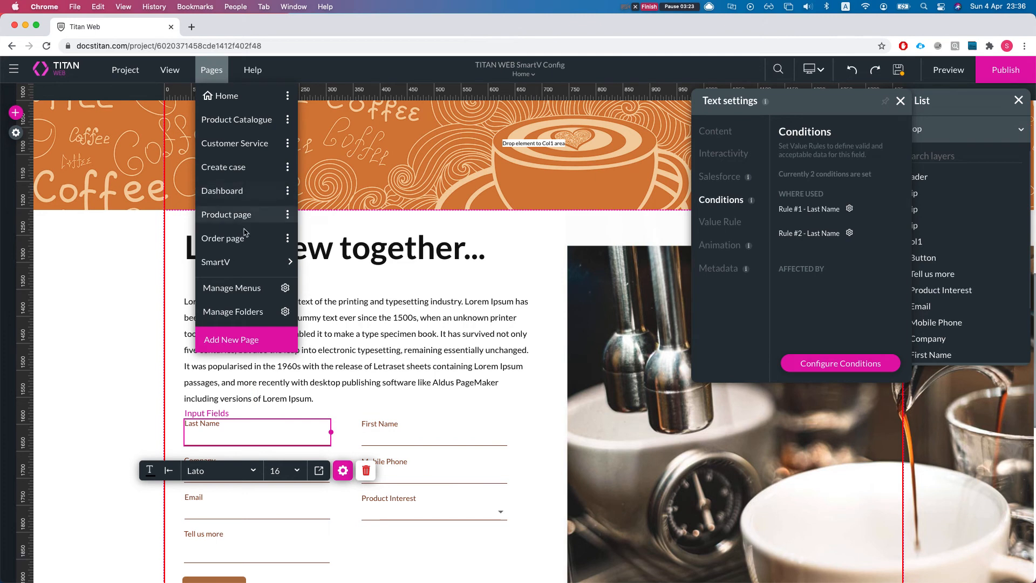
mouse_move(245, 260)
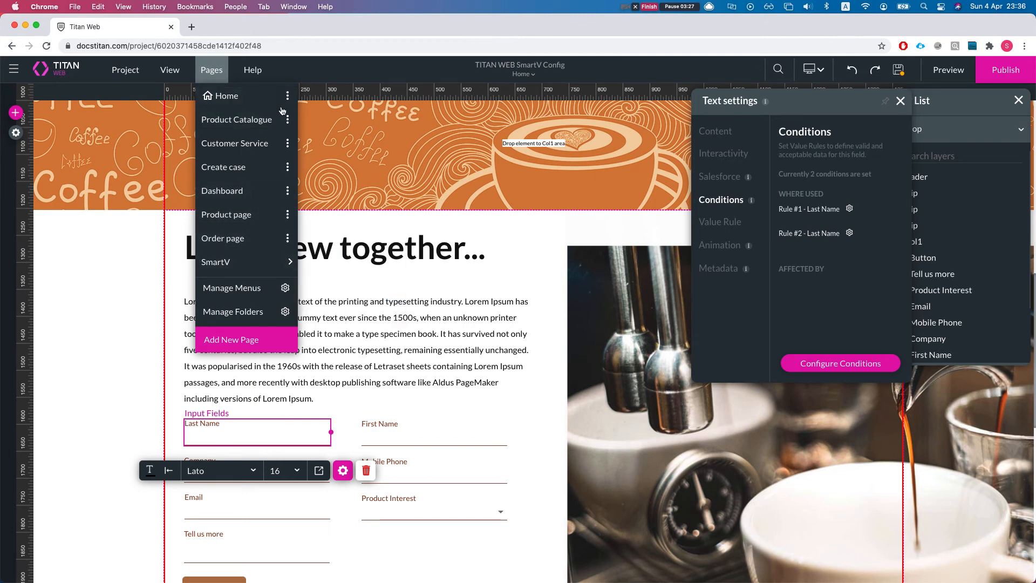
click(288, 143)
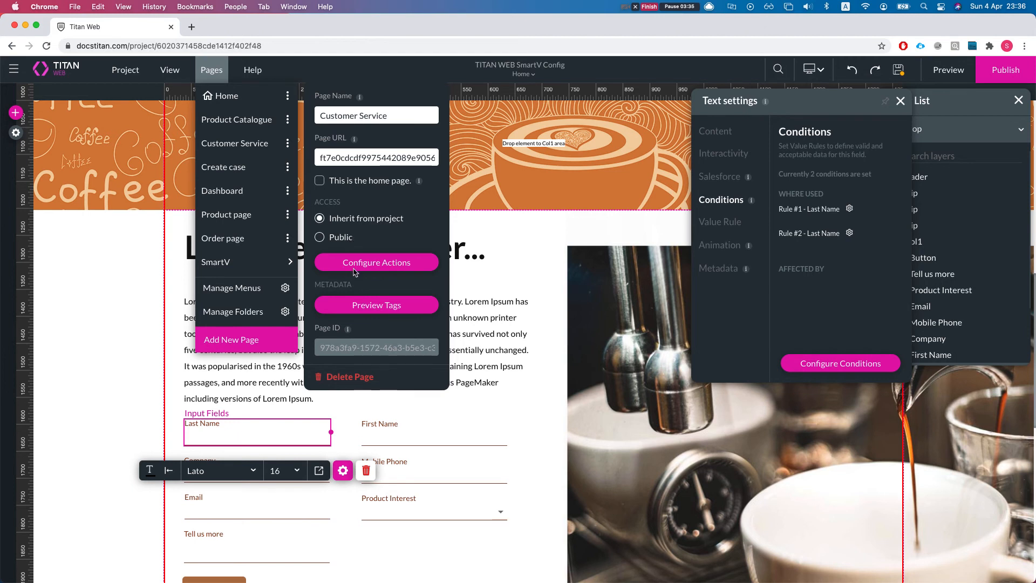
double_click(350, 353)
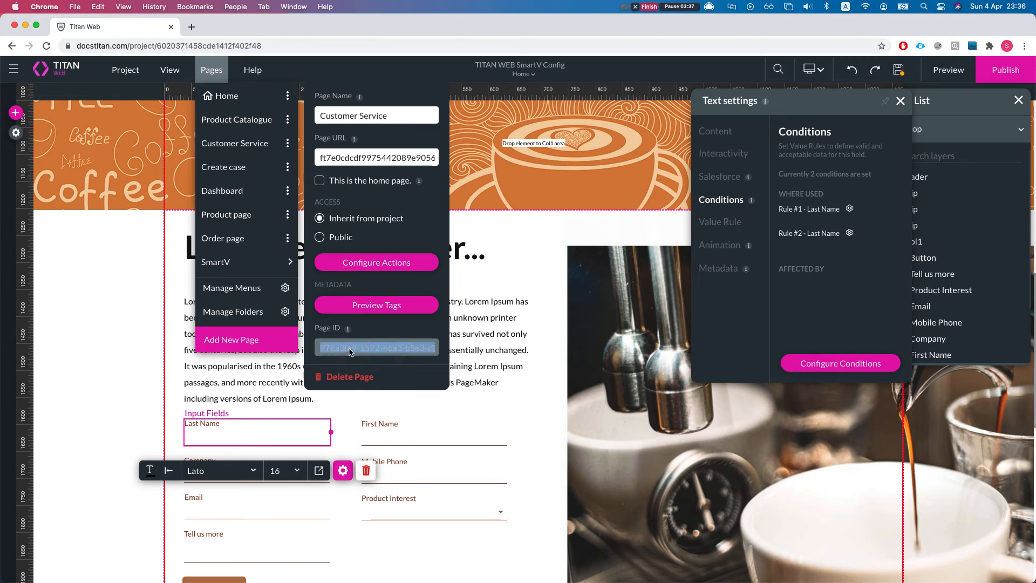
key(super+a)
right_click(350, 350)
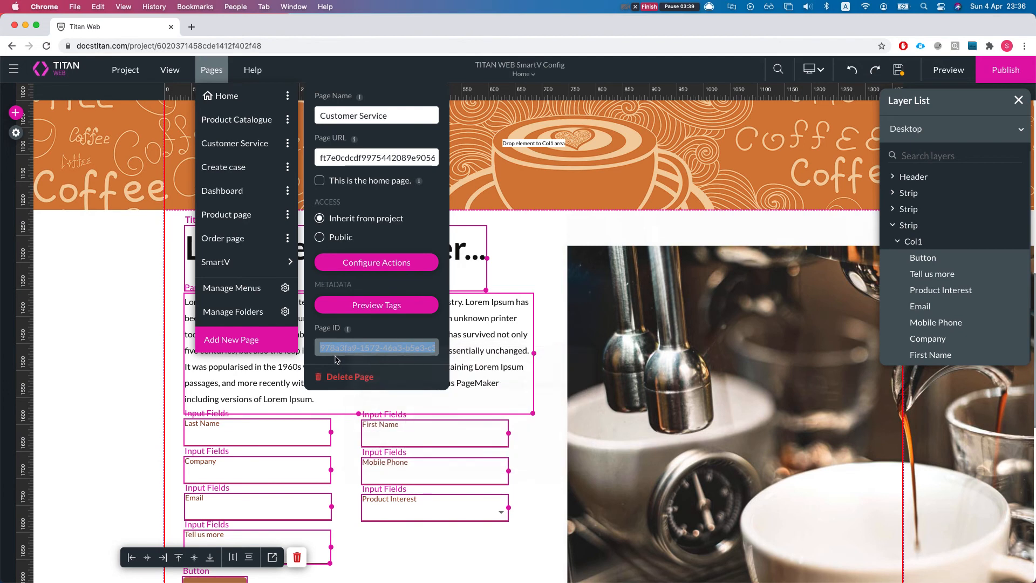
right_click(344, 348)
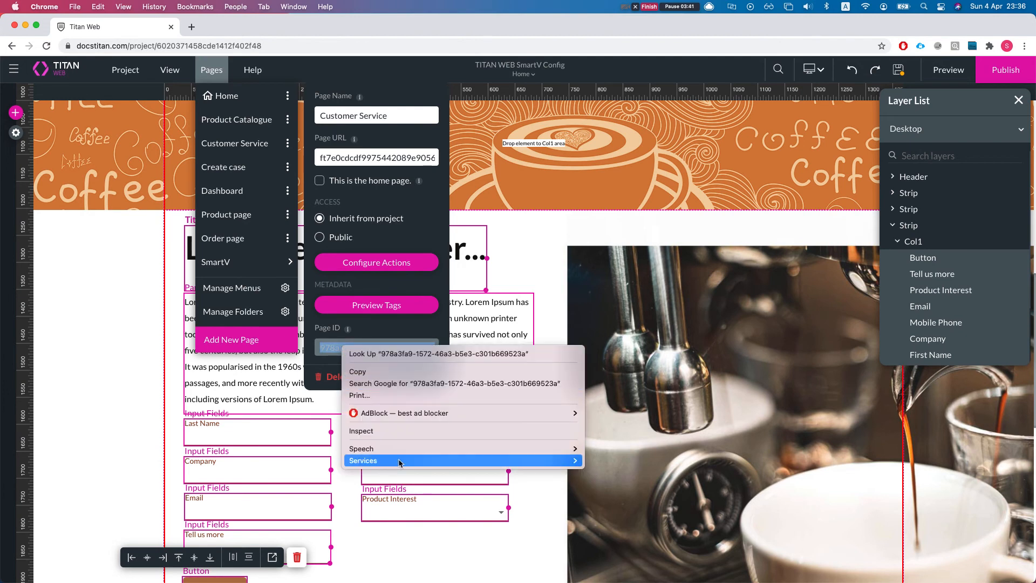
click(370, 372)
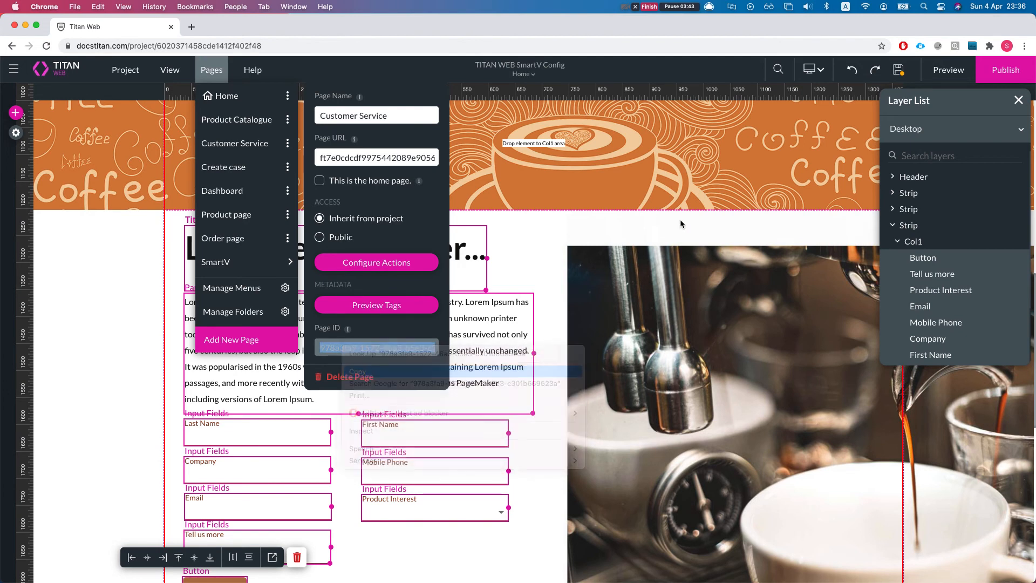
Step: Close the page settings and open the conditions configuration of the Last Name input field
click(508, 245)
click(505, 293)
click(509, 288)
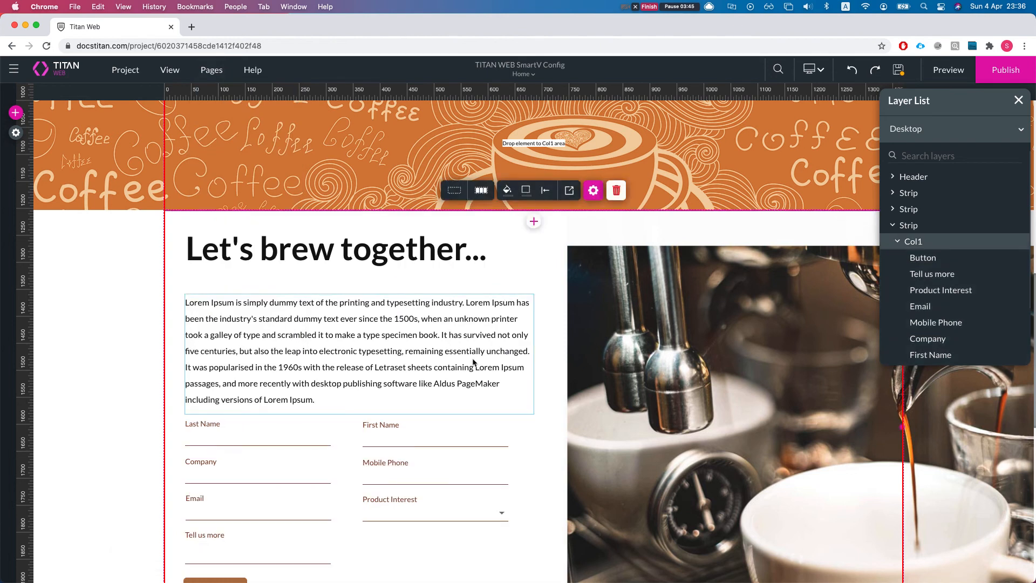
click(473, 362)
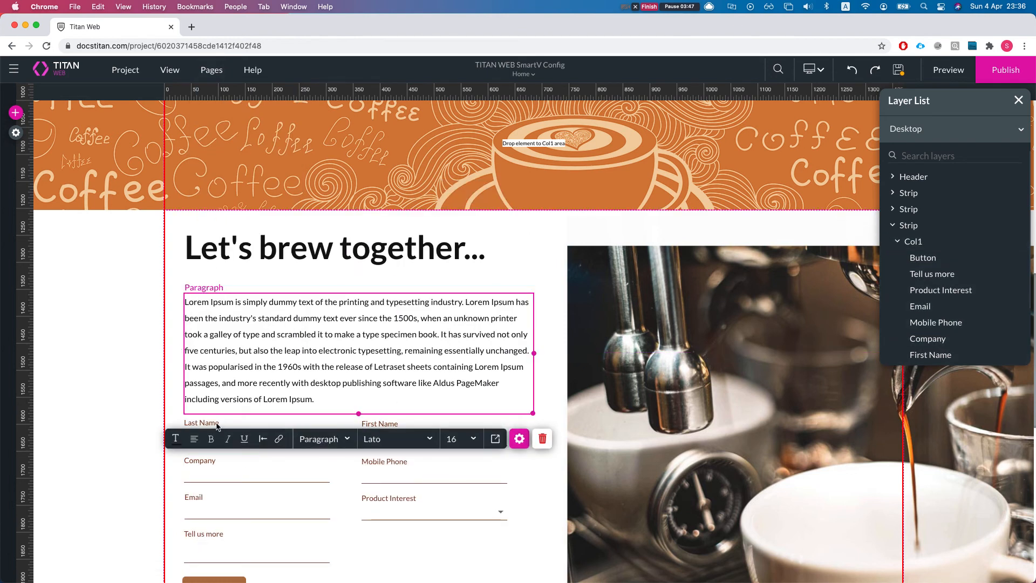
click(203, 464)
click(213, 426)
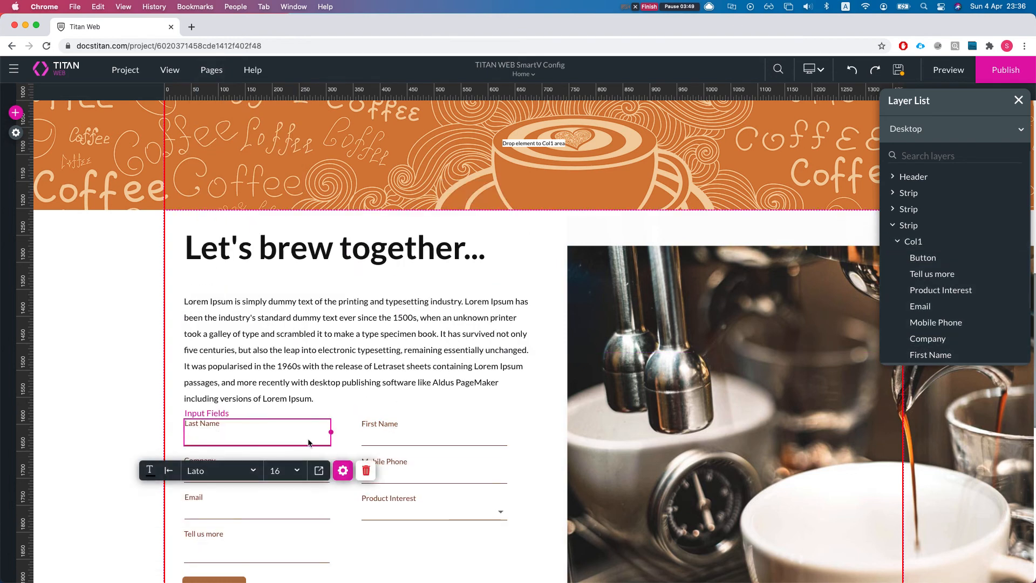
click(343, 471)
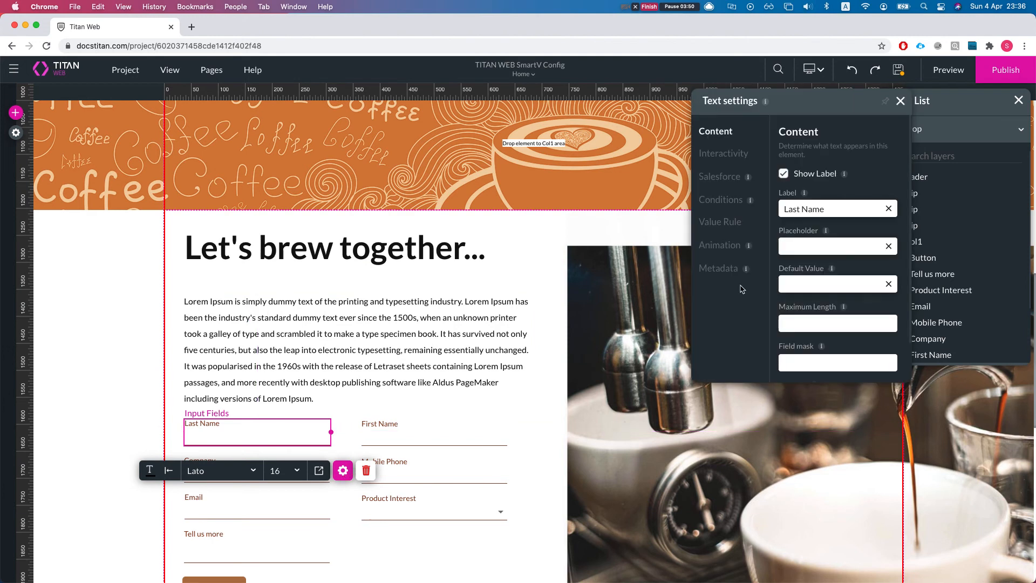
click(720, 201)
click(828, 364)
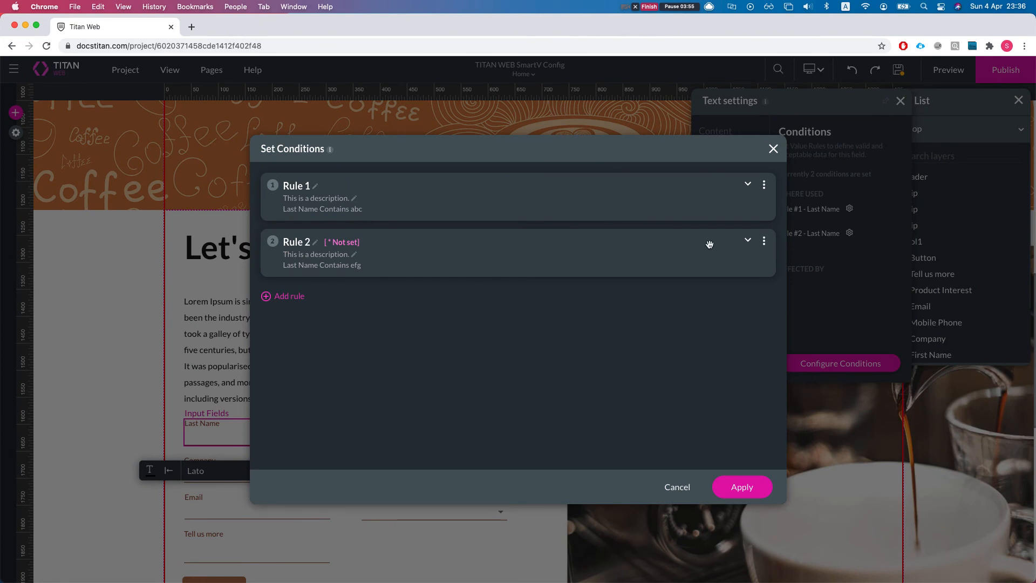
click(764, 241)
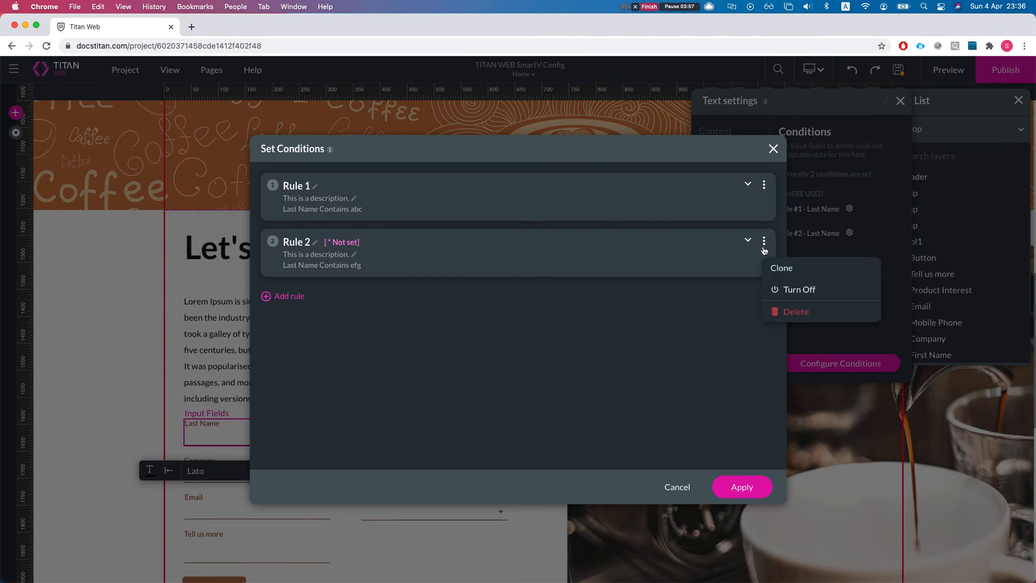
click(617, 342)
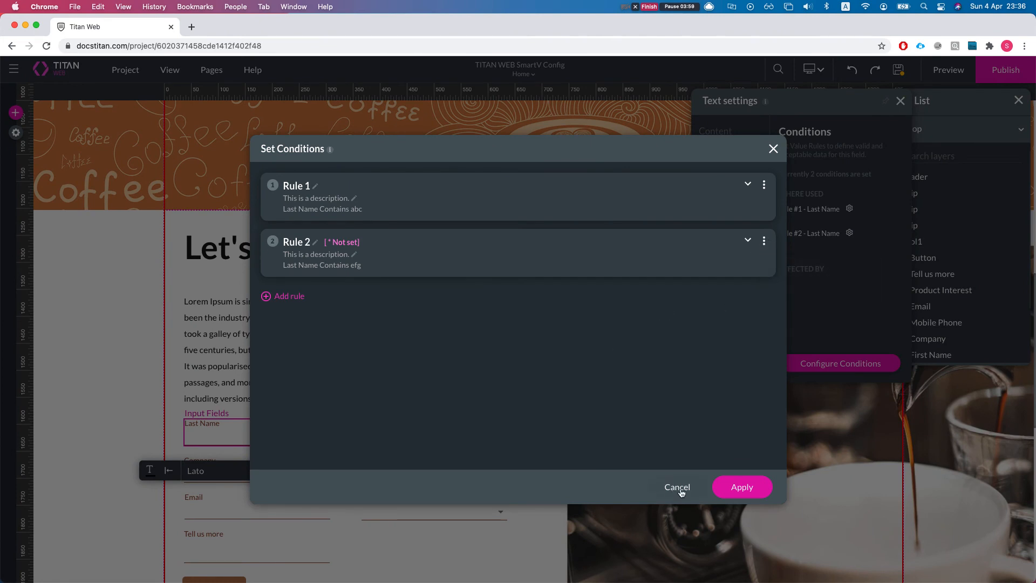
click(680, 491)
click(850, 235)
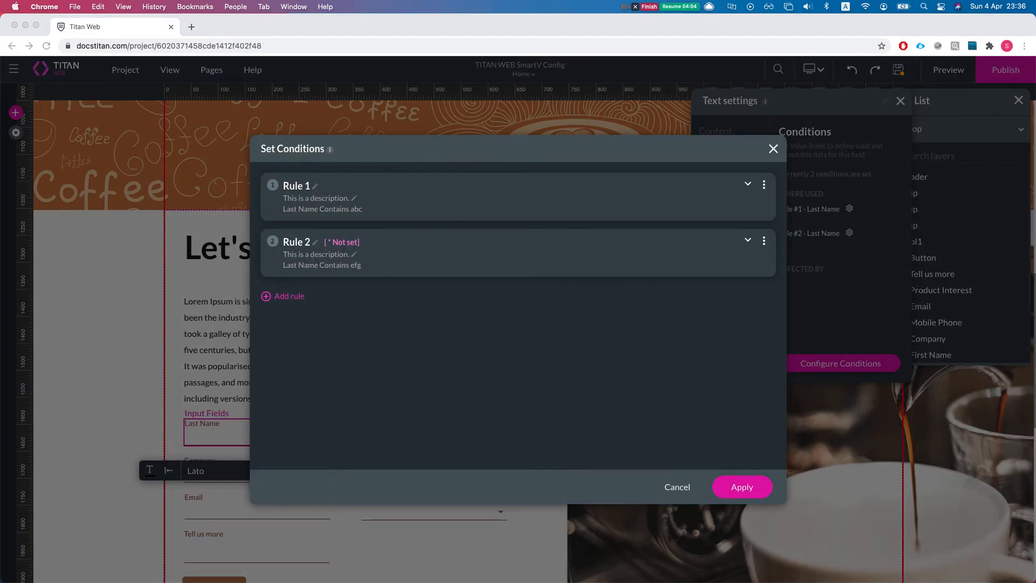
click(310, 247)
click(314, 244)
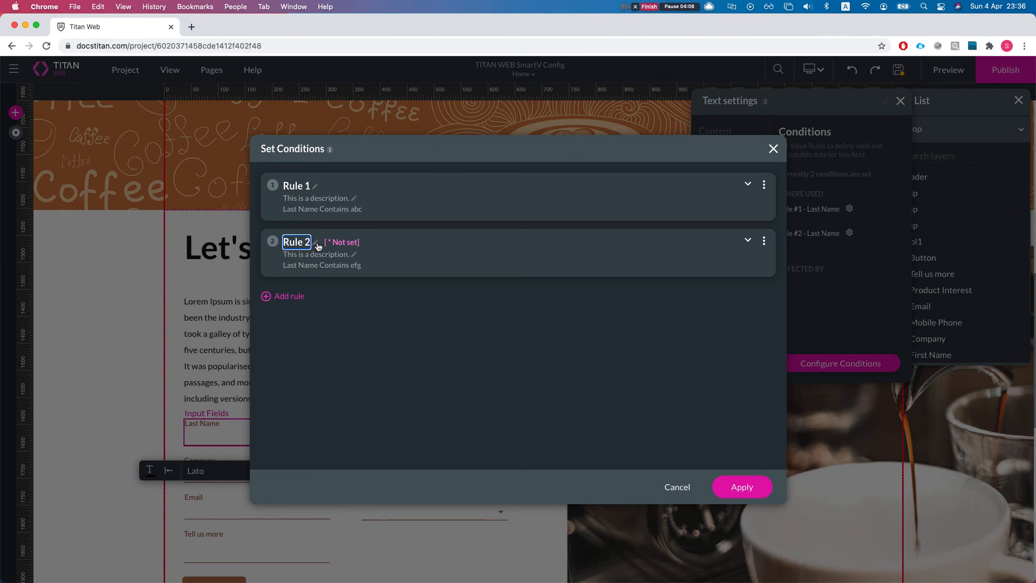
Step: Search the affected elements of Rule 2's action for redire and select [Project Param / pageid_to_redirect_to]
click(748, 241)
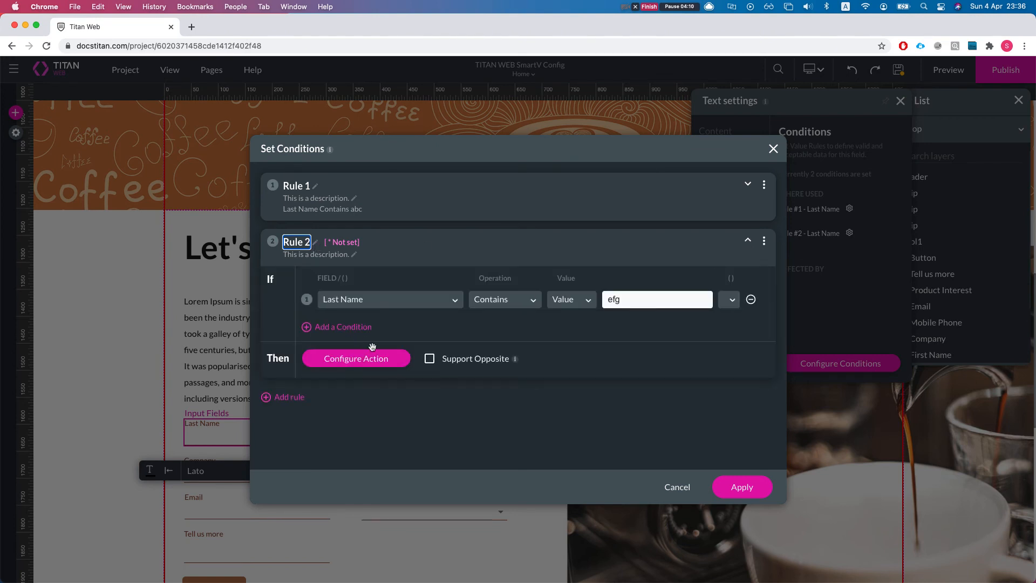
click(373, 366)
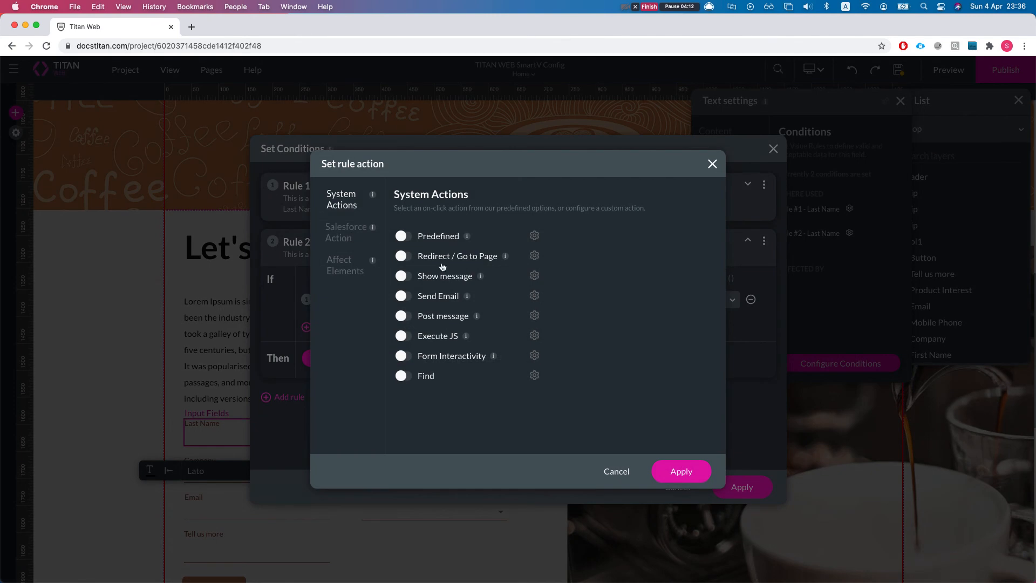
click(367, 285)
text(redire)
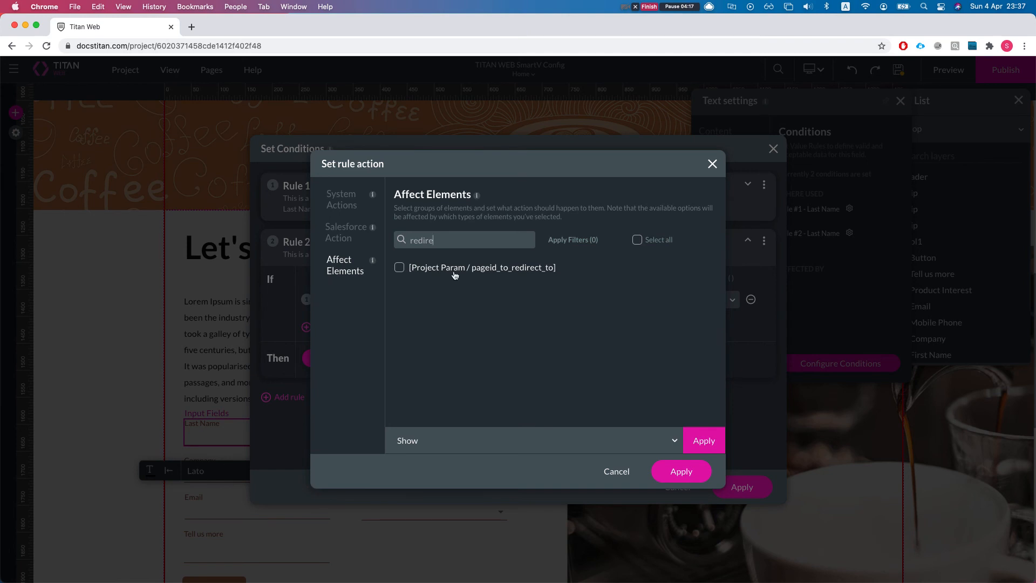
click(454, 273)
Step: Assign the copied Customer Service page ID to the selected parameter with Set value, and apply the rule action and conditions
click(488, 441)
text(sert)
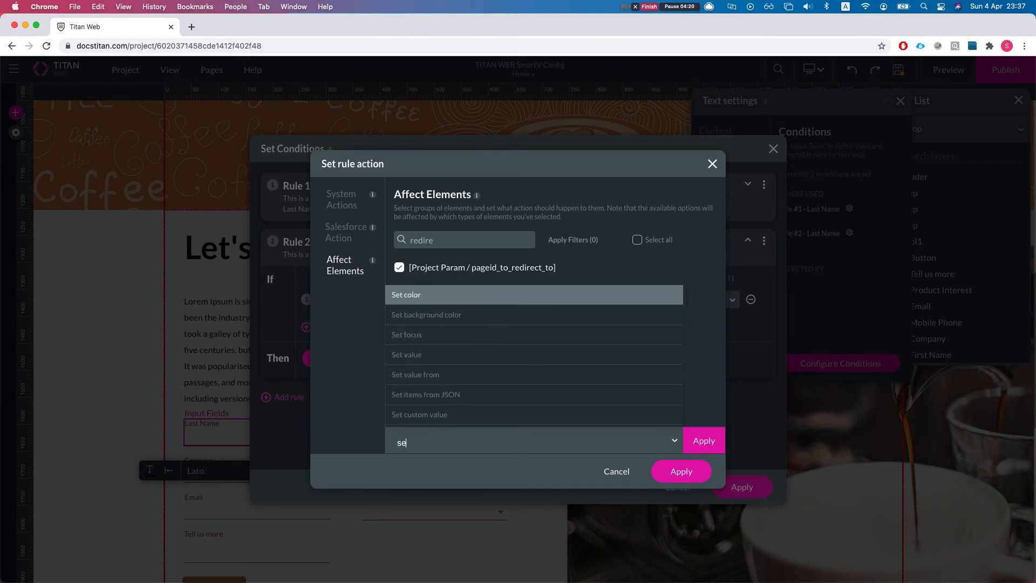
key(BackSpace)
key(BackSpace)
text(t va)
key(Return)
key(super+v)
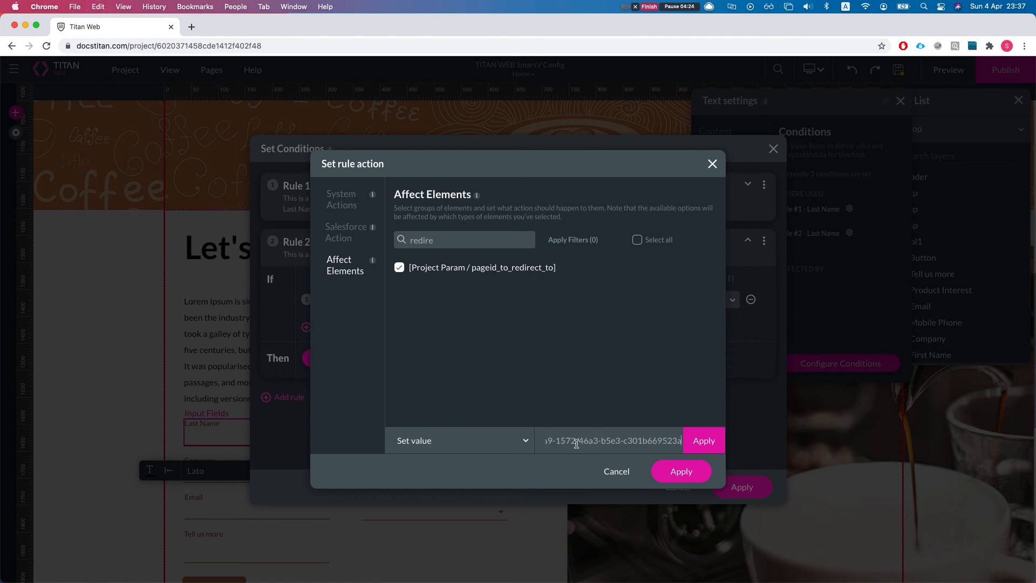
click(702, 449)
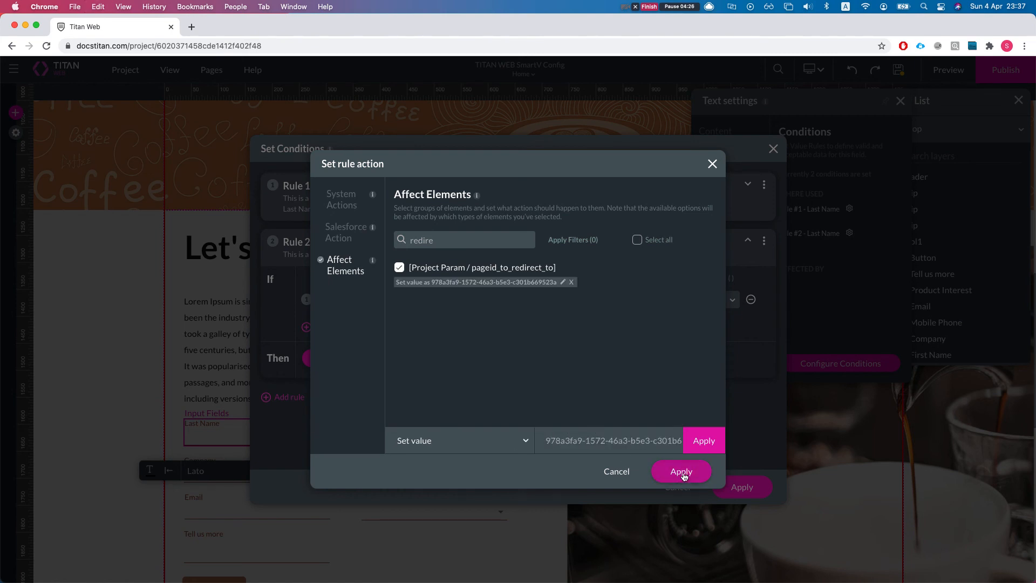
click(681, 477)
click(740, 487)
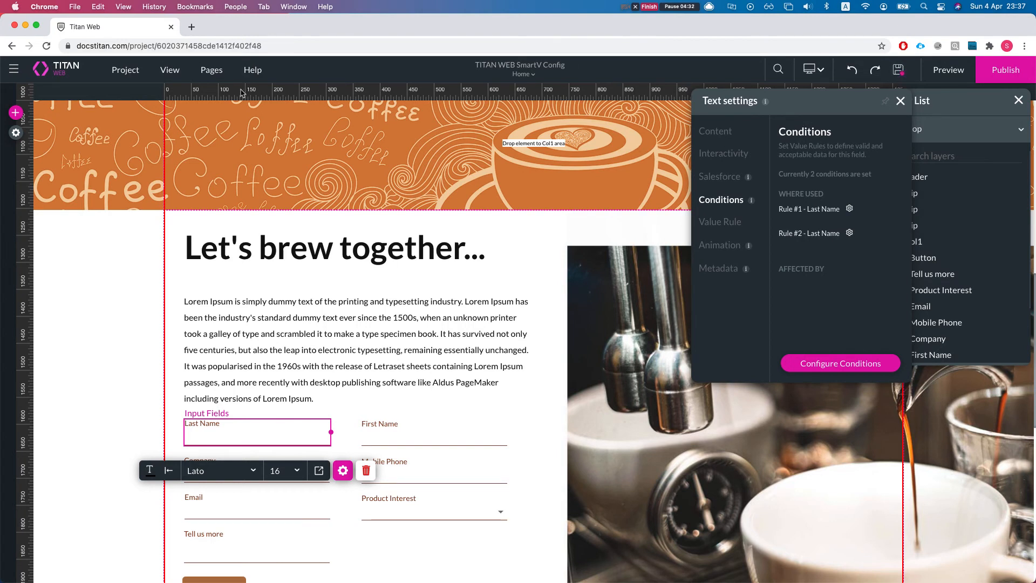
Step: Move the white Button from the hero image down to the form area, level with the Save button and below Product Interest
scroll(399, 184, up, 10)
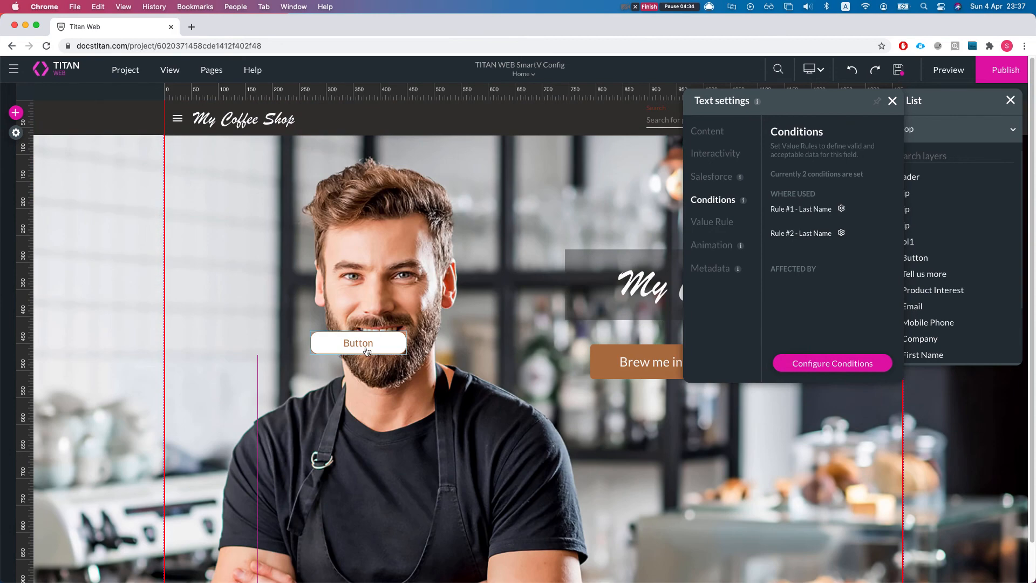
drag(367, 353, 471, 502)
scroll(468, 483, down, 10)
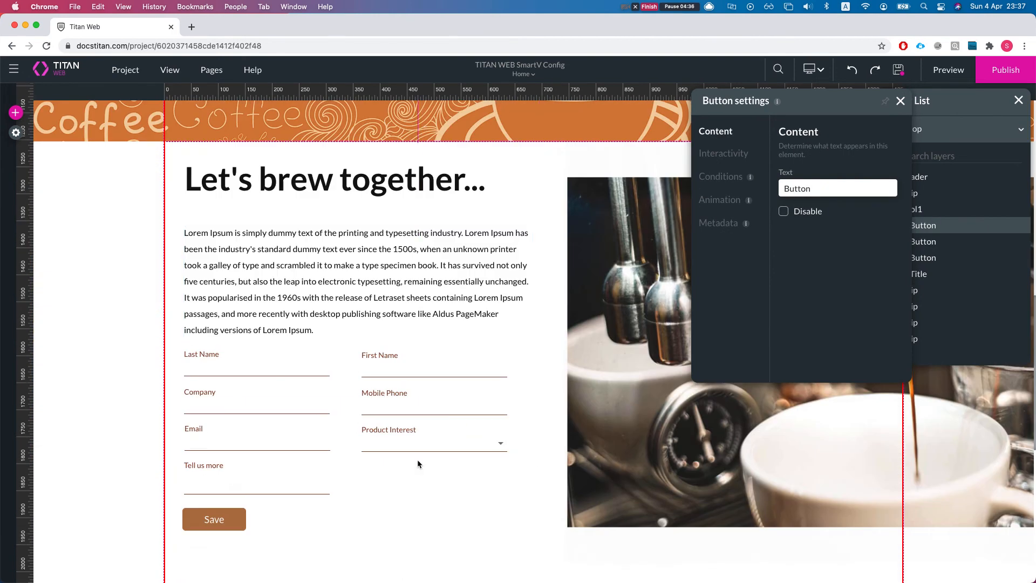
scroll(464, 460, down, 4)
click(402, 336)
scroll(401, 328, up, 5)
scroll(401, 328, up, 10)
drag(396, 260, 436, 580)
scroll(473, 294, down, 5)
drag(474, 294, 492, 489)
scroll(507, 435, down, 6)
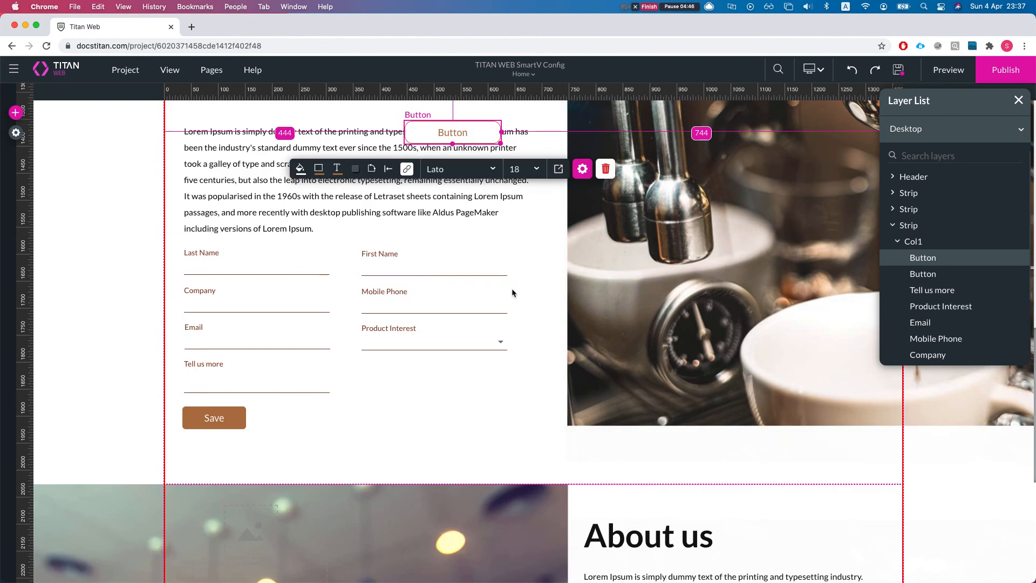
drag(460, 141, 426, 433)
Step: Change the moved button's text to GO Next
click(426, 425)
double_click(426, 426)
text(GO ne)
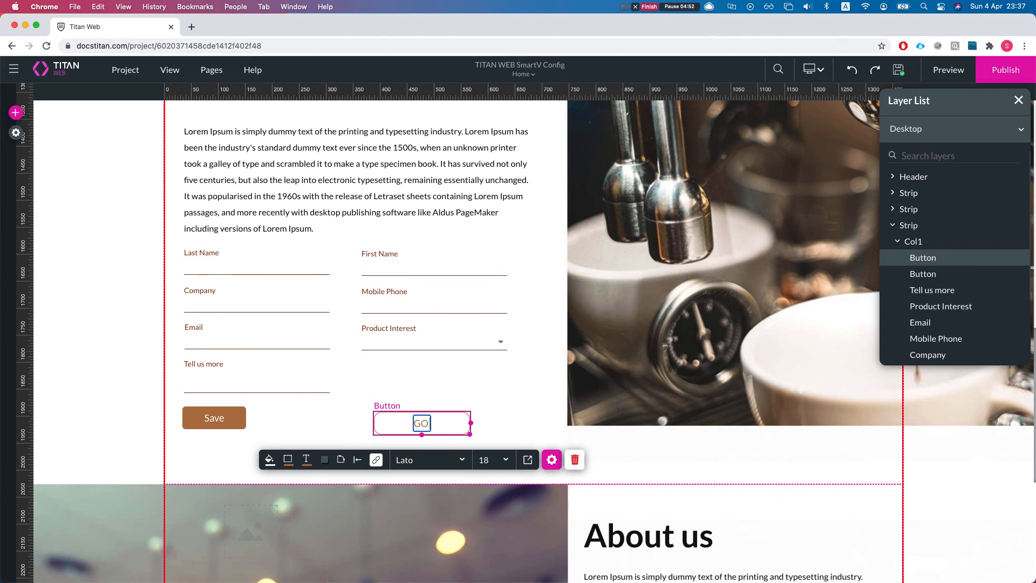
key(BackSpace)
key(BackSpace)
text(Next)
click(510, 400)
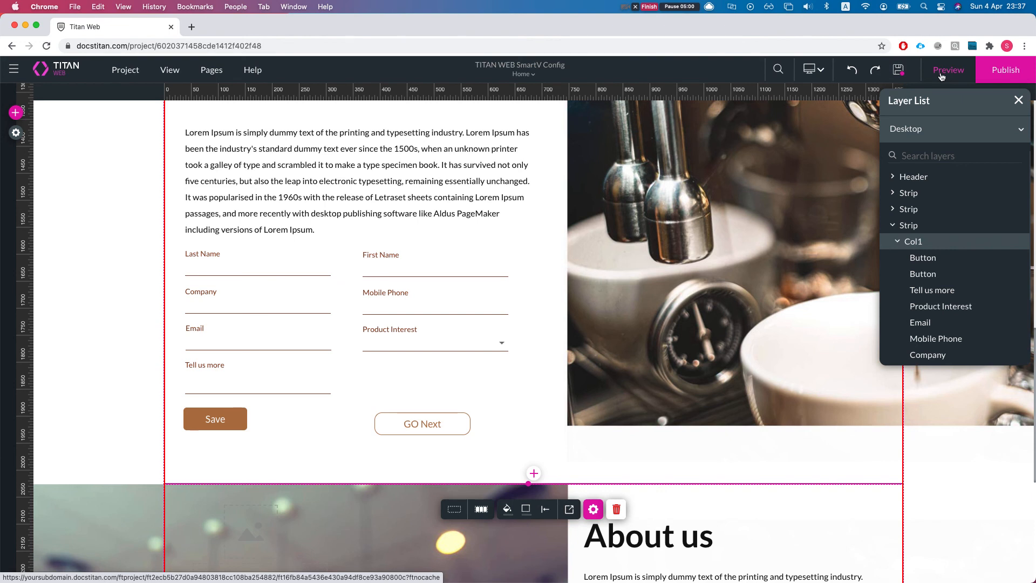
Step: Launch the project preview, save the project in the editor, and return to the preview
click(942, 76)
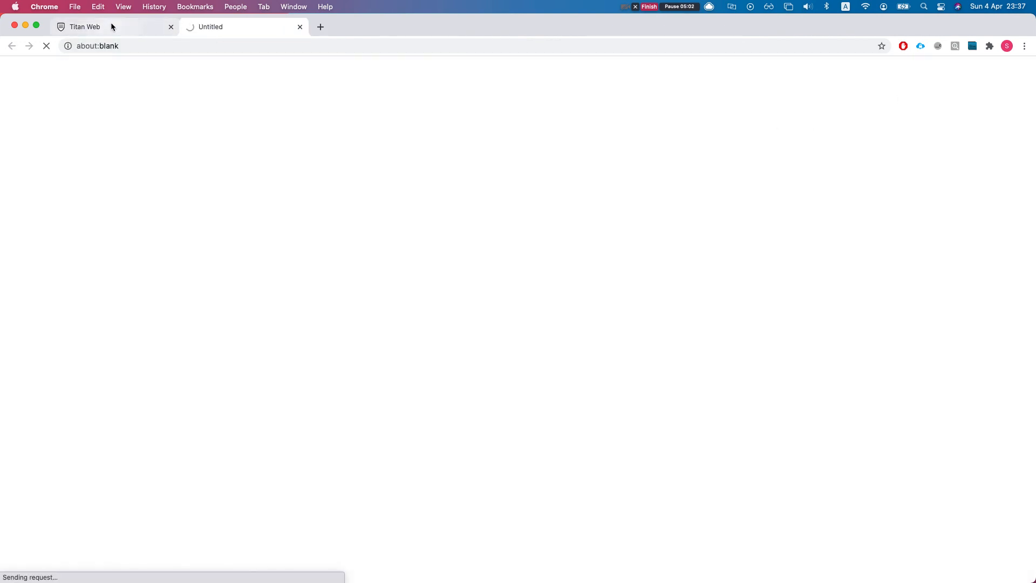
click(112, 23)
click(898, 70)
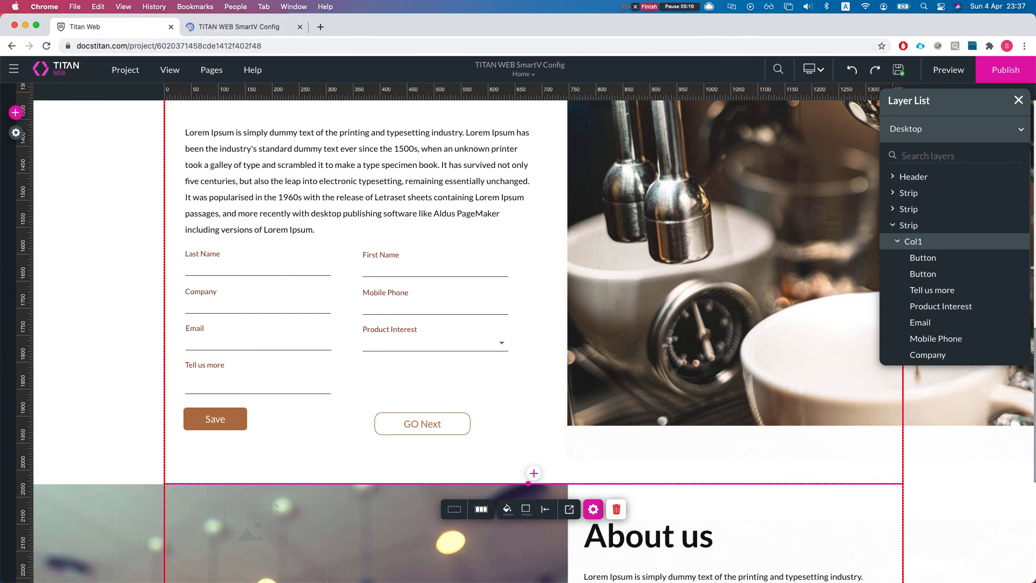
click(203, 28)
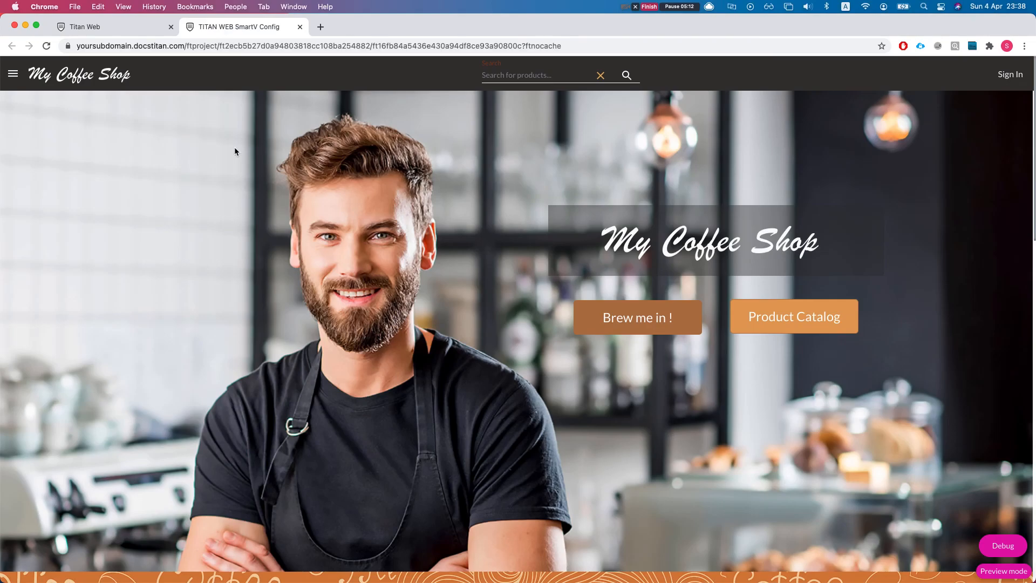
Step: Look up the pageid parameter in the preview's debug window while the Last Name field is empty
scroll(471, 391, down, 10)
scroll(458, 394, down, 3)
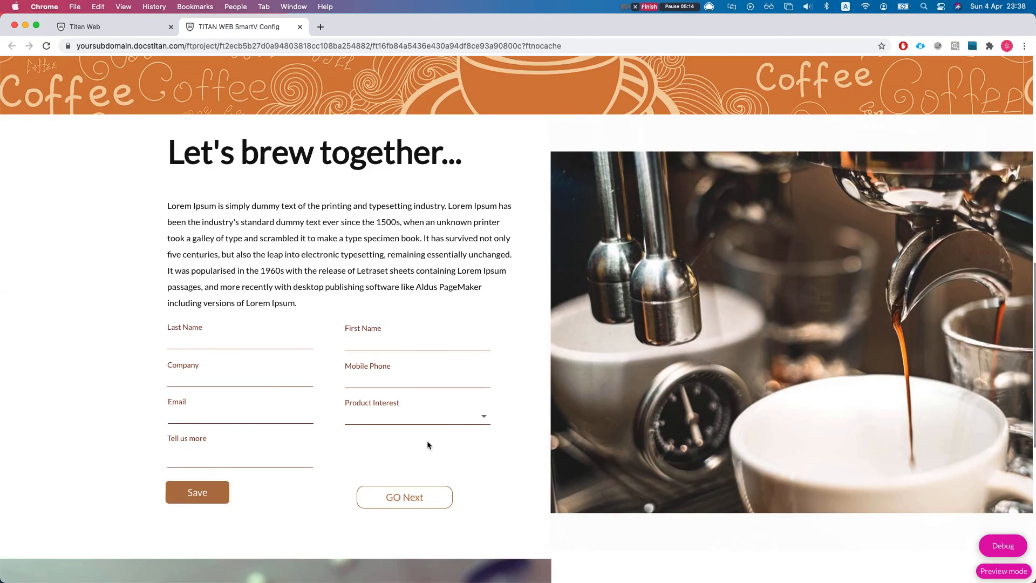
click(170, 318)
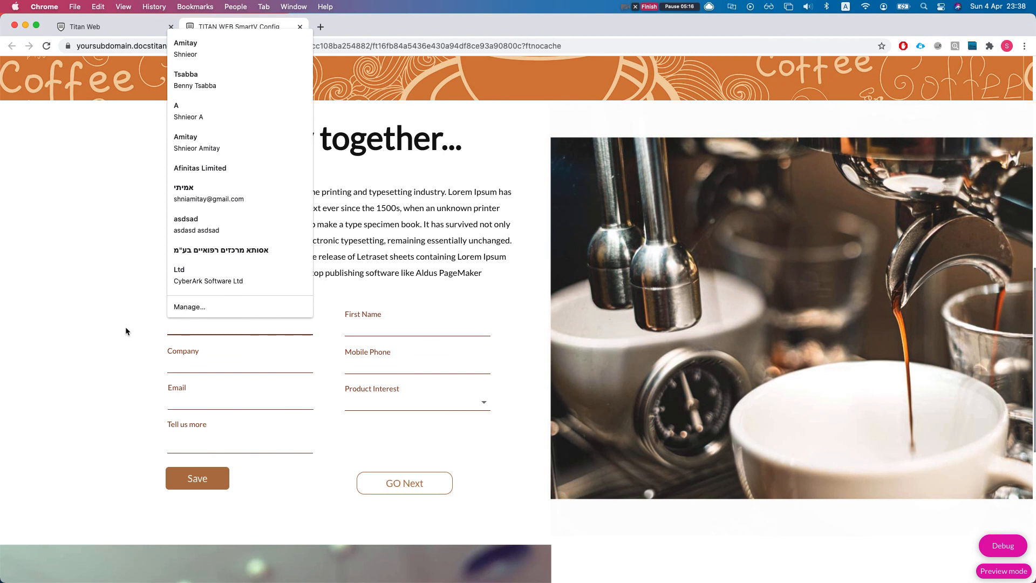
click(166, 379)
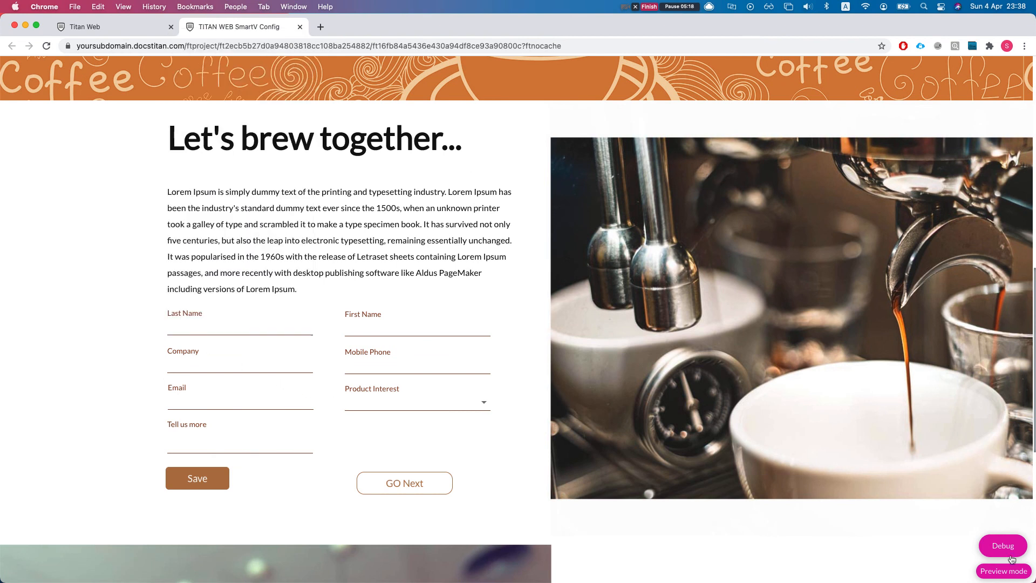
click(1002, 547)
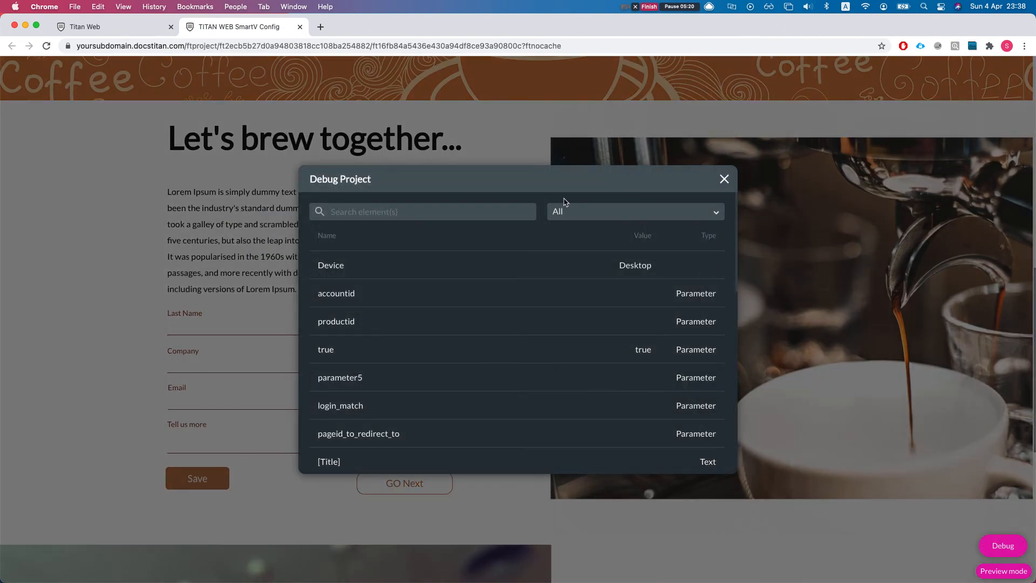
click(441, 211)
text(pageid)
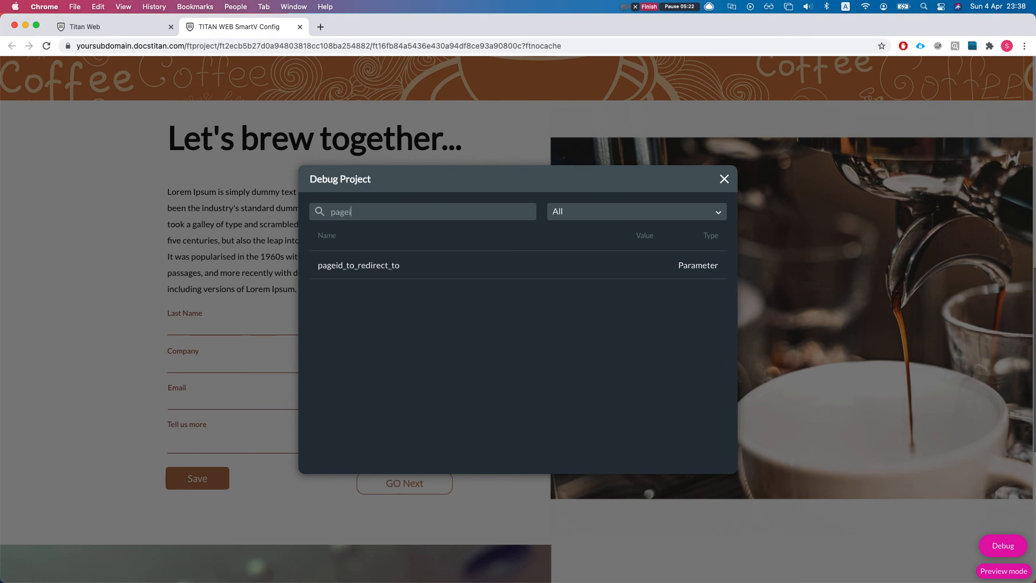
click(725, 179)
Step: Test the redirect with Last Name abc, checking pageid_to_redirect_to in the debug window before following GO Next
text(abc)
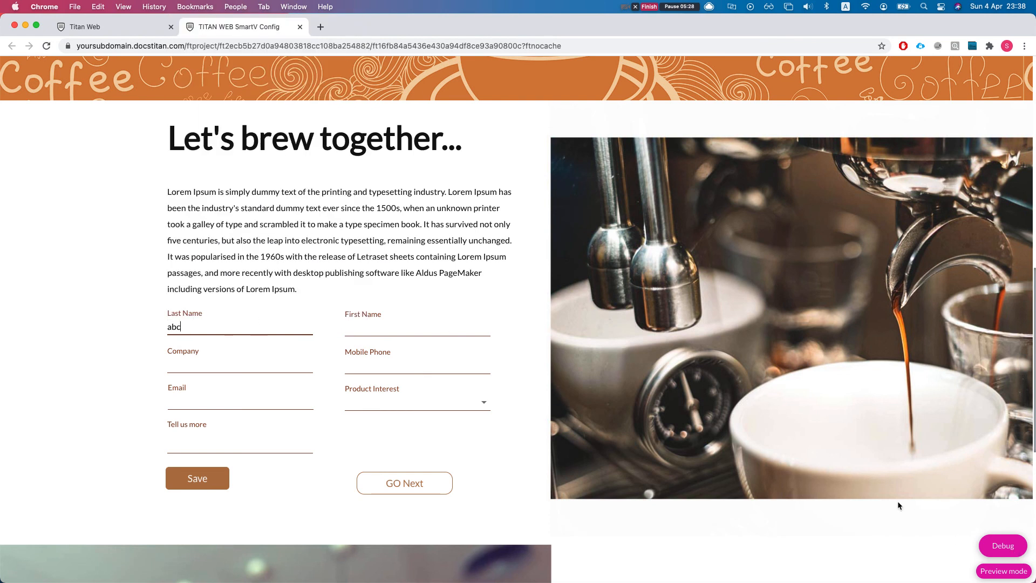
click(1003, 545)
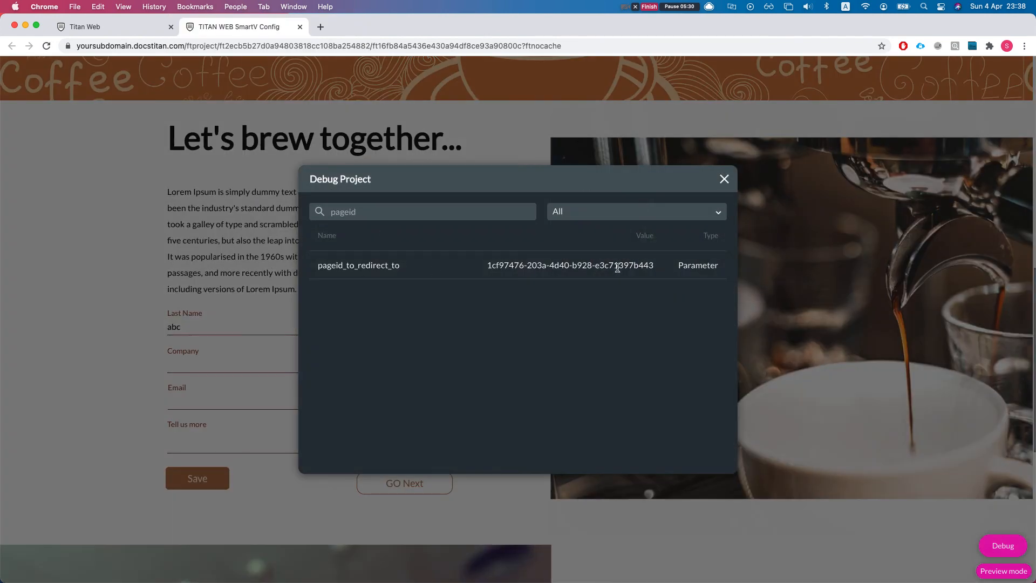
drag(476, 267, 673, 268)
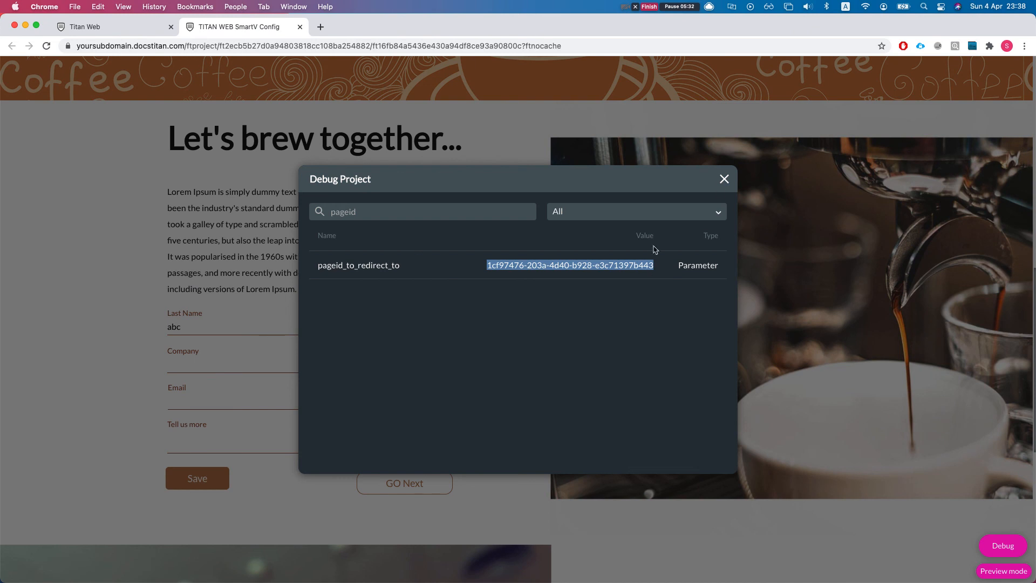
click(724, 180)
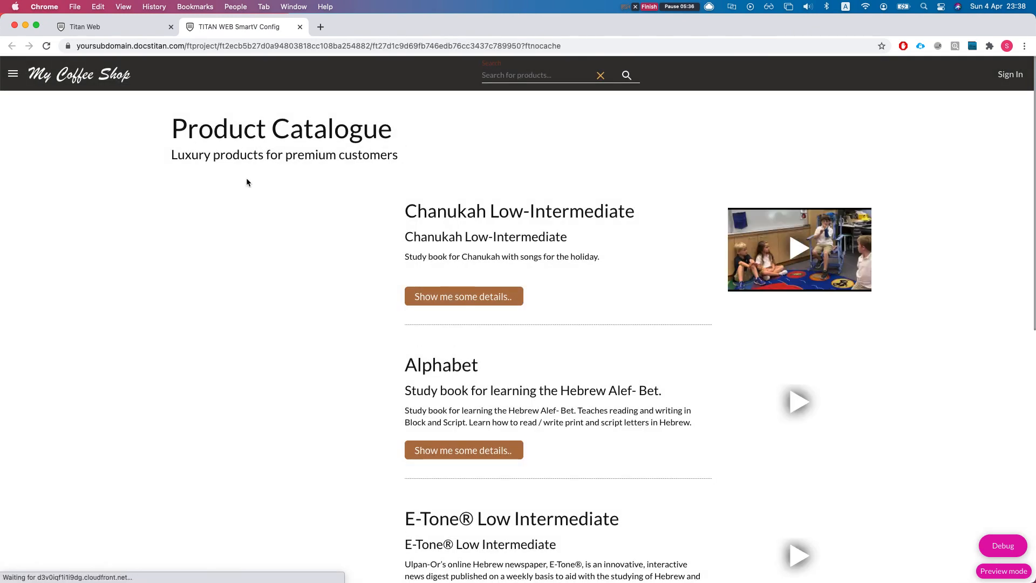
Step: Return to the Home page's form and enter efg as the Last Name
click(13, 74)
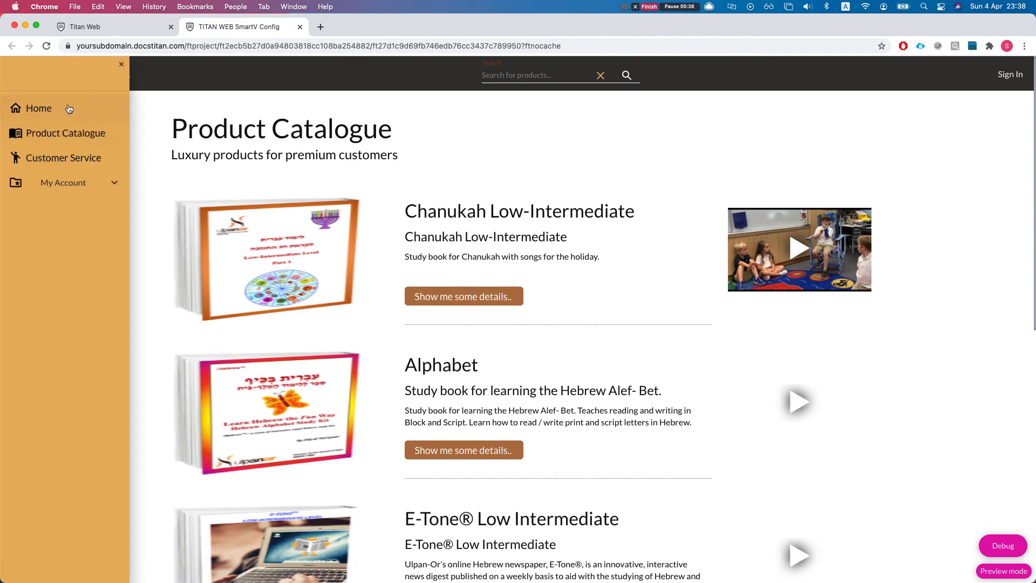
scroll(269, 272, down, 15)
scroll(295, 387, up, 4)
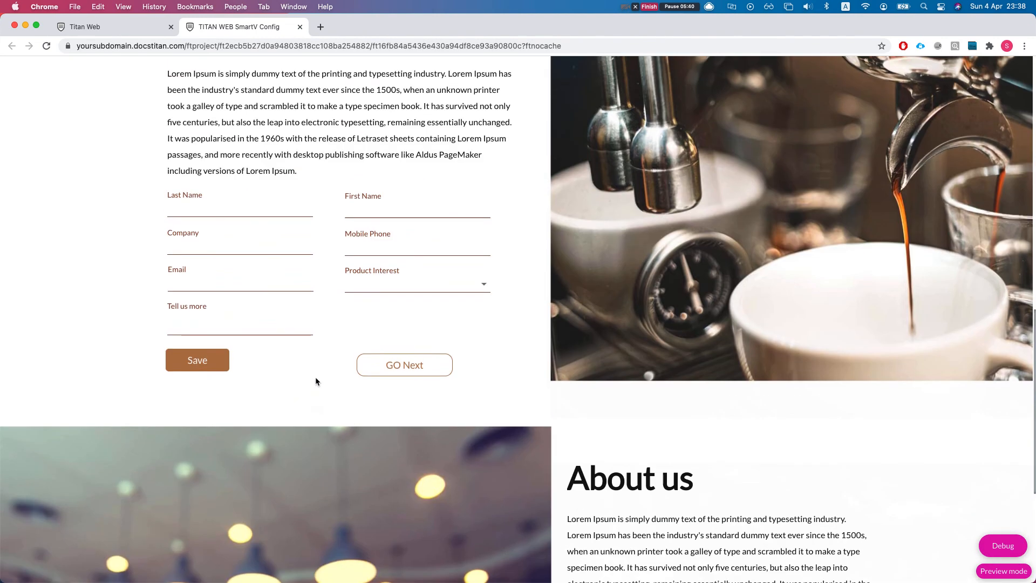
click(198, 212)
text(e)
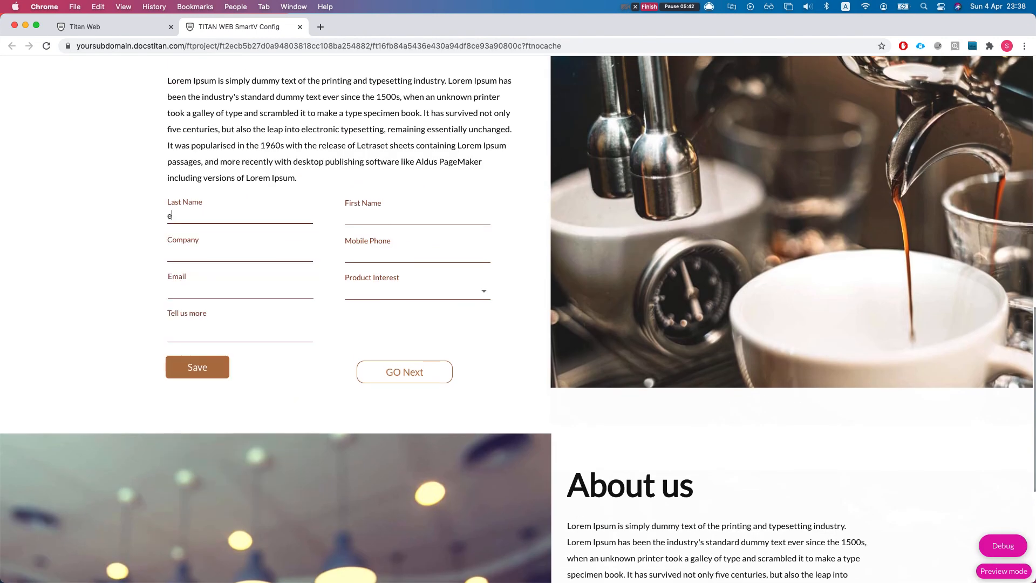
Step: Check the value of pageid_to_redirect_to in the debug window and follow GO Next to test the second redirect
click(455, 315)
click(1019, 556)
drag(511, 265, 589, 268)
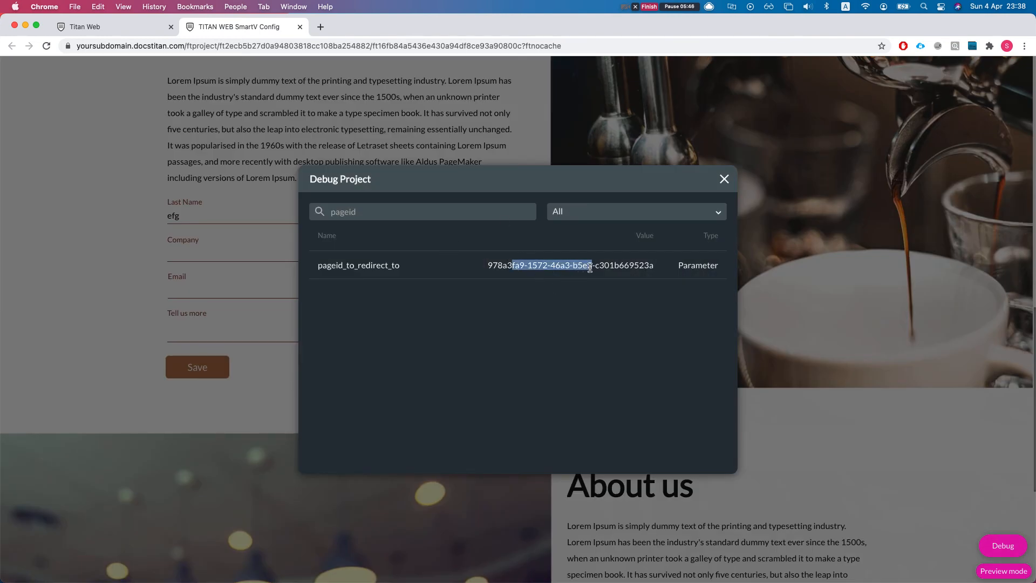
triple_click(590, 267)
click(724, 178)
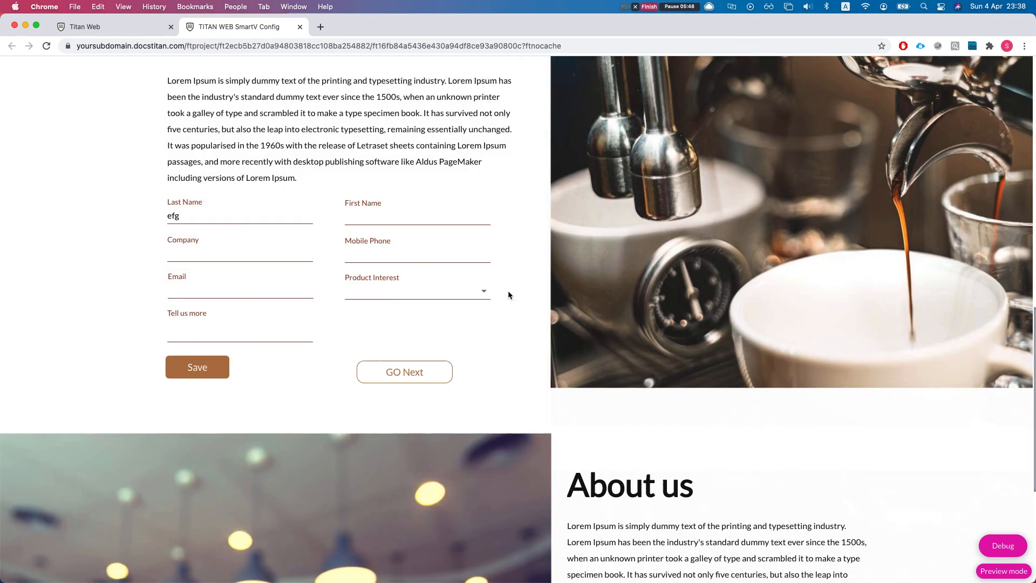
click(392, 379)
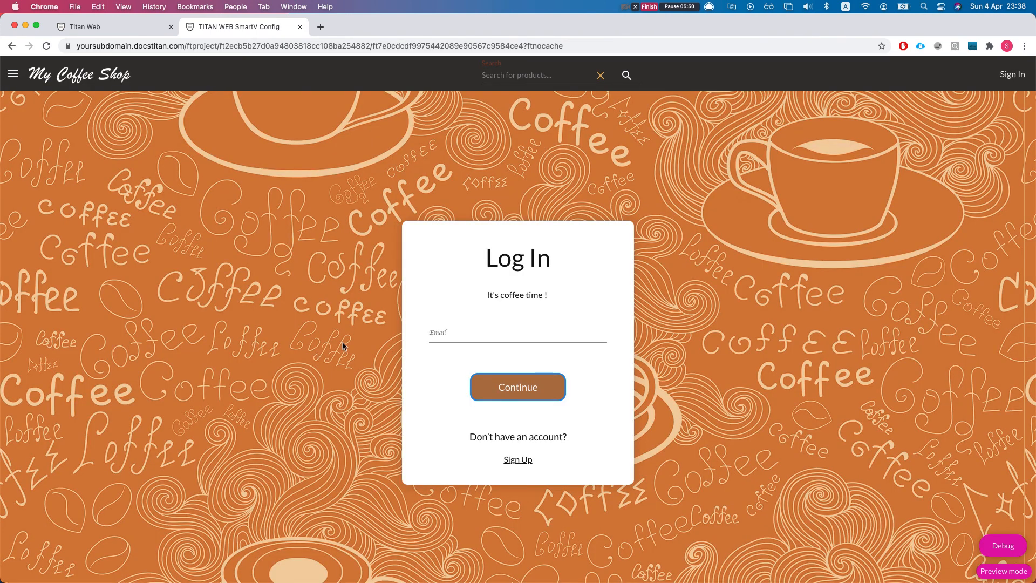